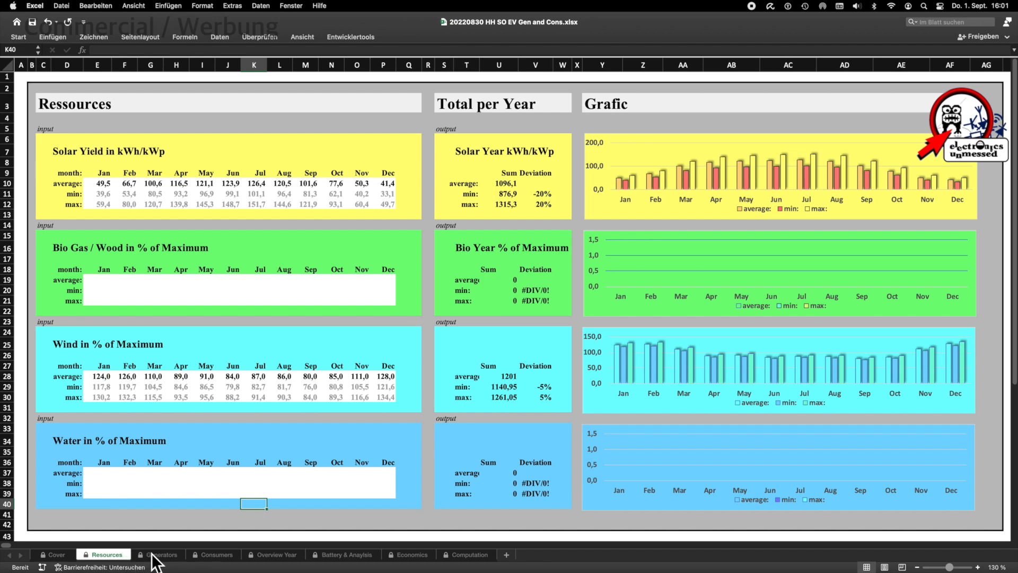
On the Generators sheet, set the solar generator's latitude to 48,77°, longitude to 9,18° and time zone to UTC+ 1 h.
{"action": "left_click", "coordinate": [161, 555]}
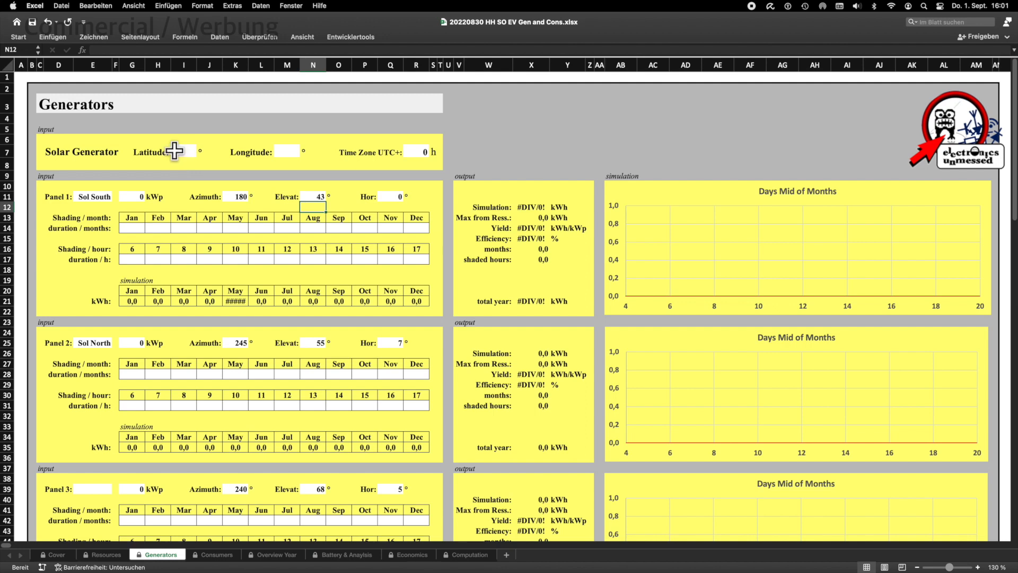
{"action": "left_click", "coordinate": [183, 151]}
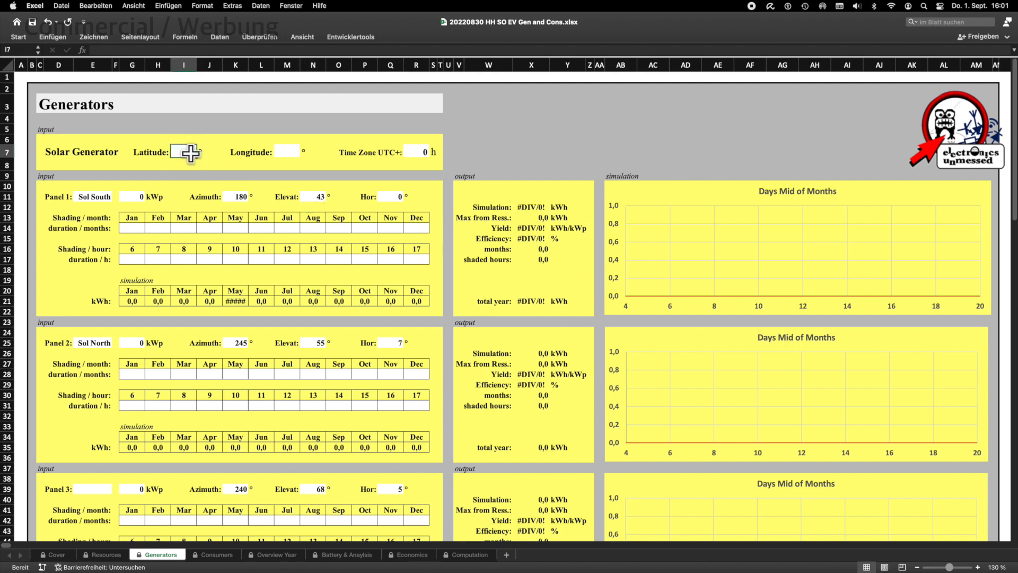
{"action": "type", "text": "48"}
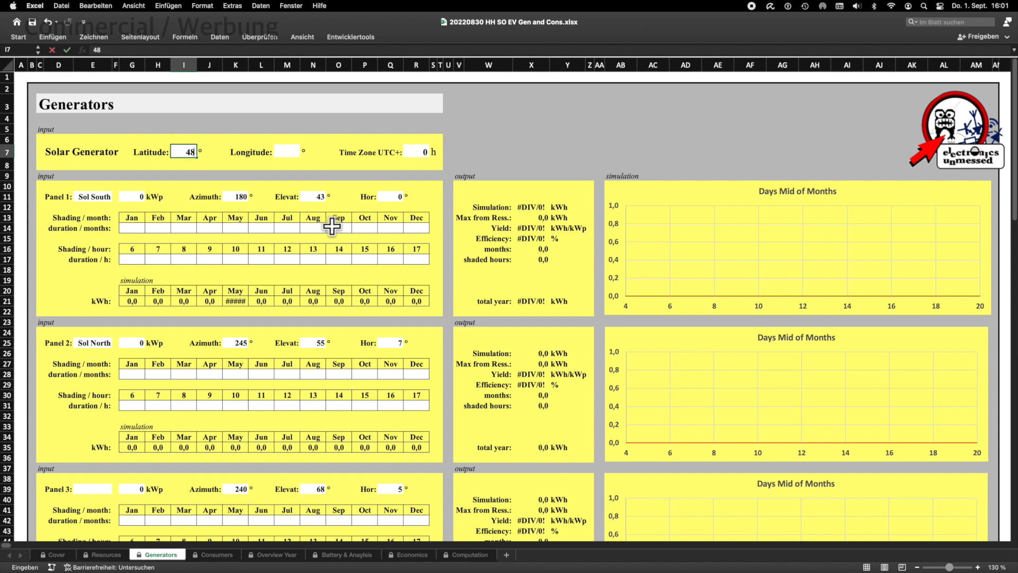
{"action": "type", "text": ",77"}
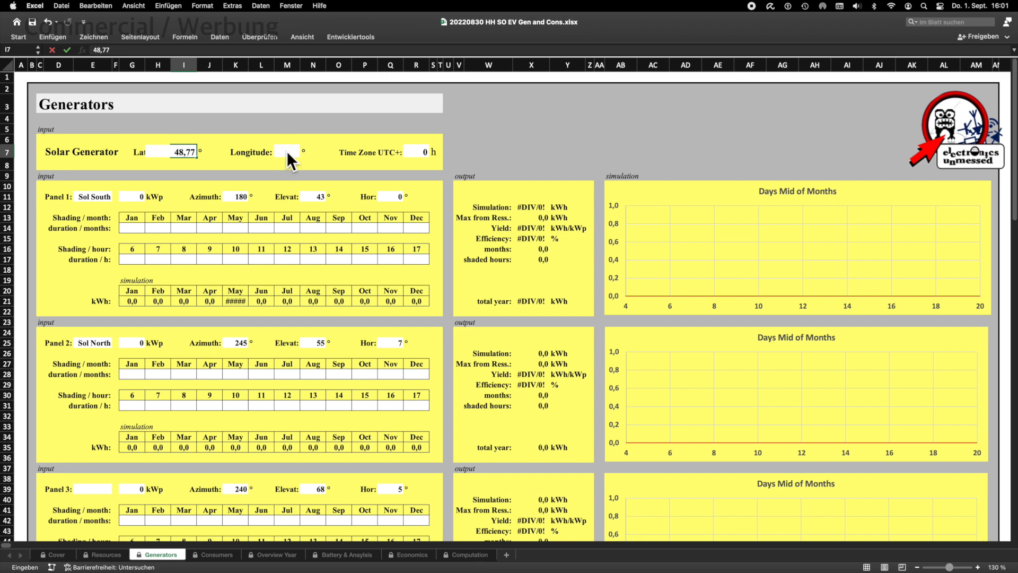
{"action": "left_click", "coordinate": [286, 151]}
{"action": "type", "text": "9,18"}
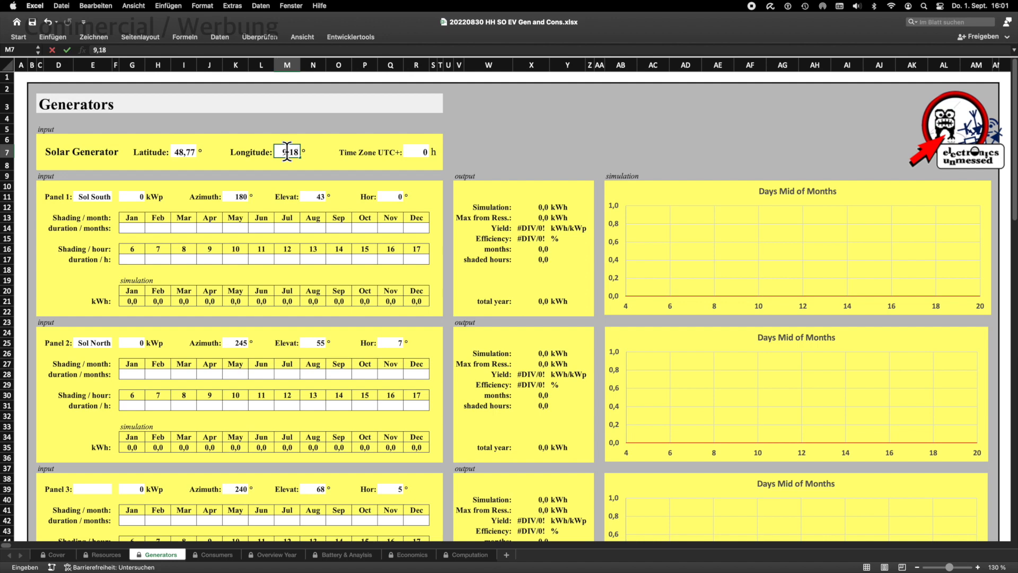
{"action": "left_click", "coordinate": [425, 152]}
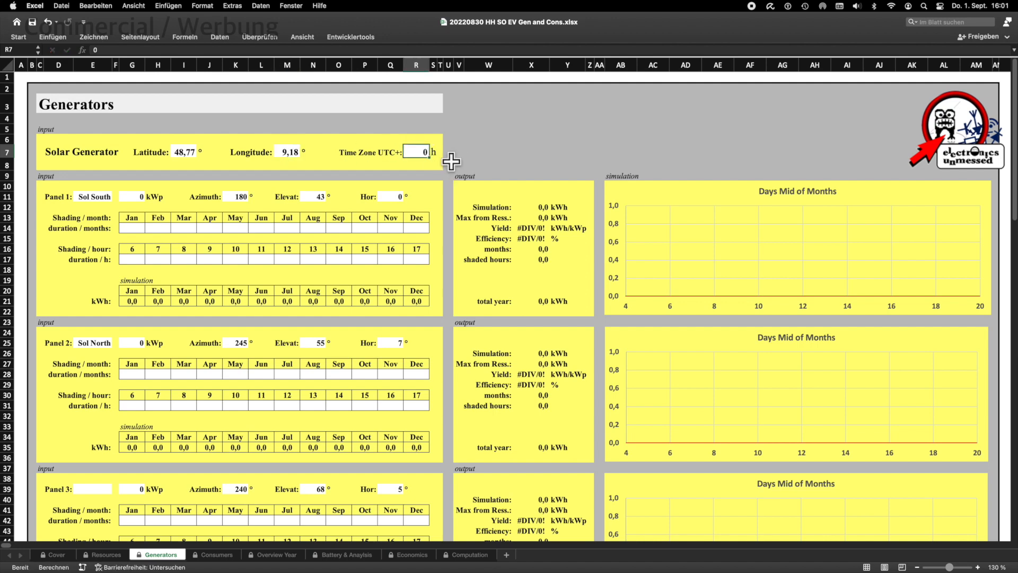
{"action": "type", "text": "1"}
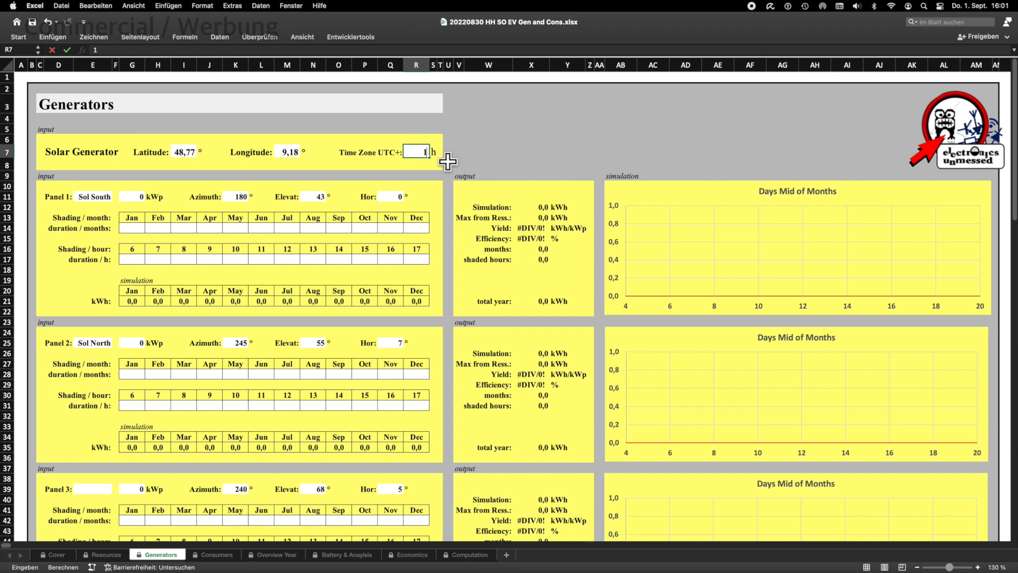
{"action": "key", "text": "Return"}
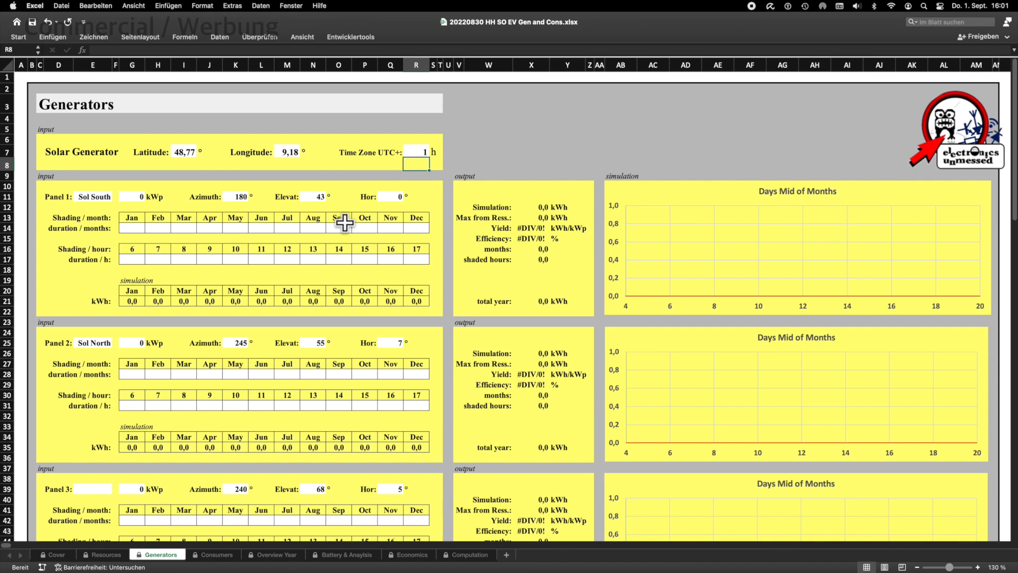
Examine the solar panel, Bio Gas/Wood, Wind, Water and Sum Generators sections of the Generators sheet.
{"action": "scroll", "coordinate": [303, 256], "scroll_direction": "down", "scroll_amount": 3}
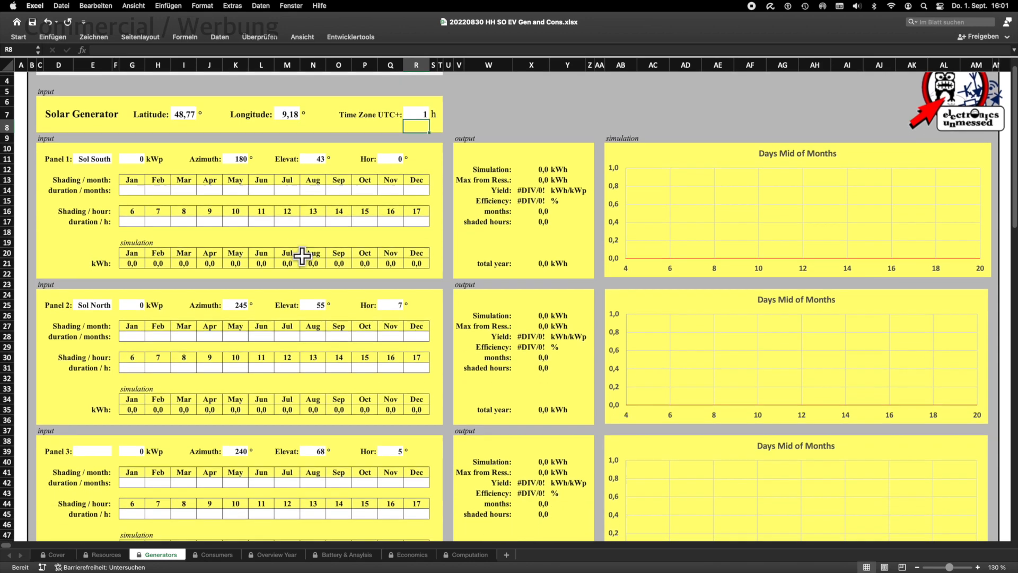
{"action": "scroll", "coordinate": [302, 256], "scroll_direction": "down", "scroll_amount": 1}
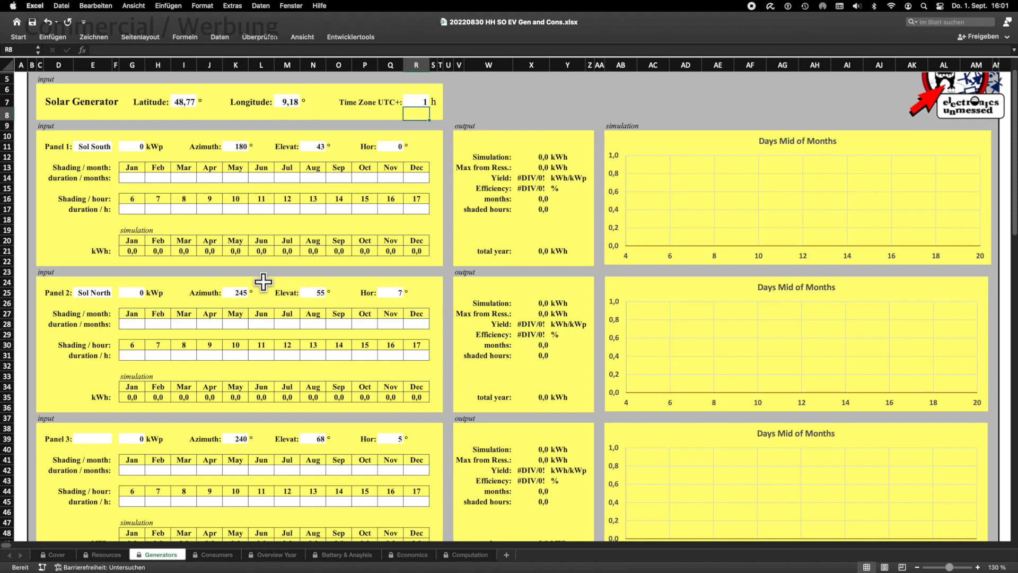
{"action": "scroll", "coordinate": [264, 282], "scroll_direction": "down", "scroll_amount": 5}
{"action": "scroll", "coordinate": [264, 281], "scroll_direction": "down", "scroll_amount": 16}
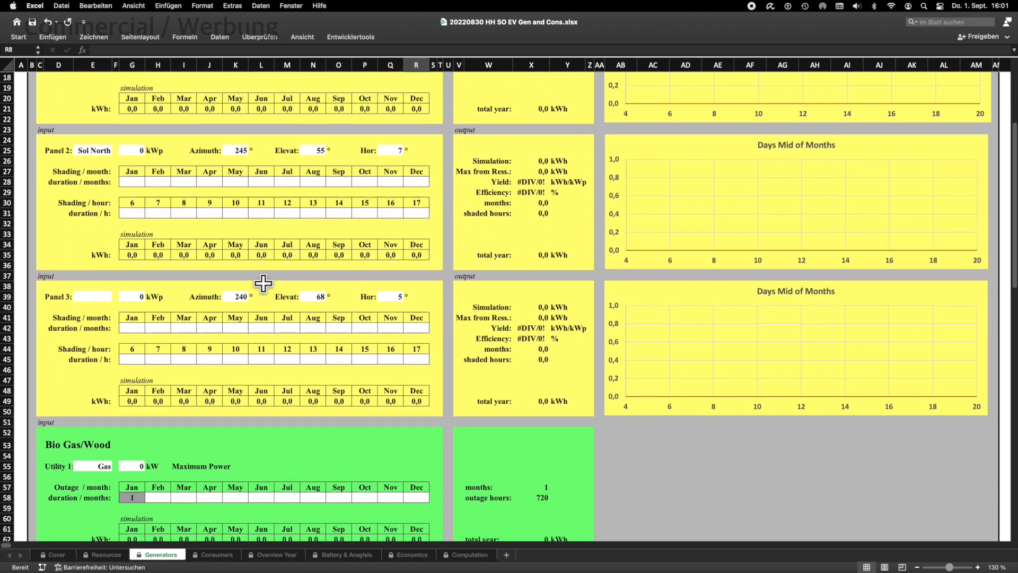
{"action": "scroll", "coordinate": [258, 286], "scroll_direction": "down", "scroll_amount": 20}
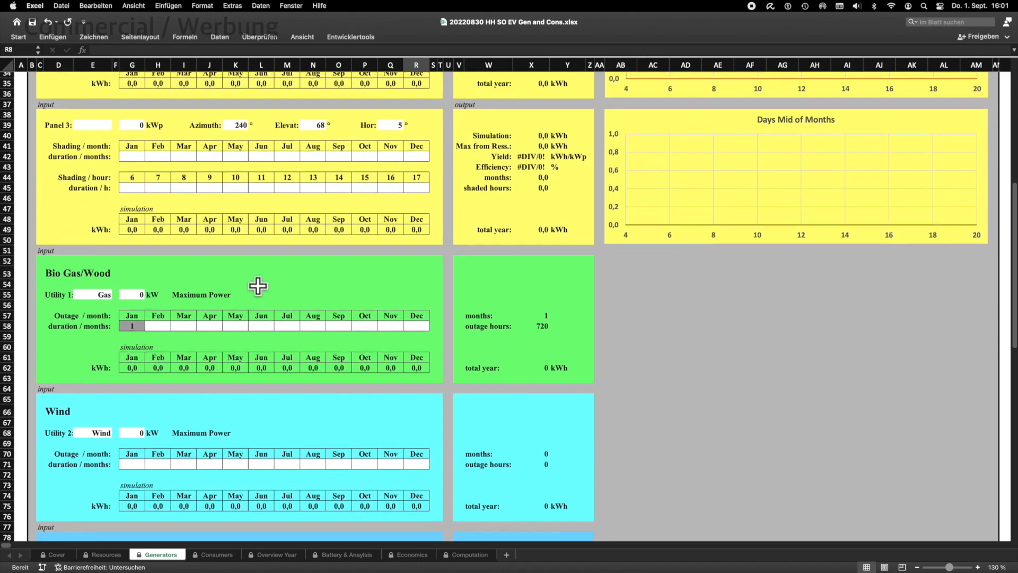
{"action": "scroll", "coordinate": [257, 286], "scroll_direction": "down", "scroll_amount": 20}
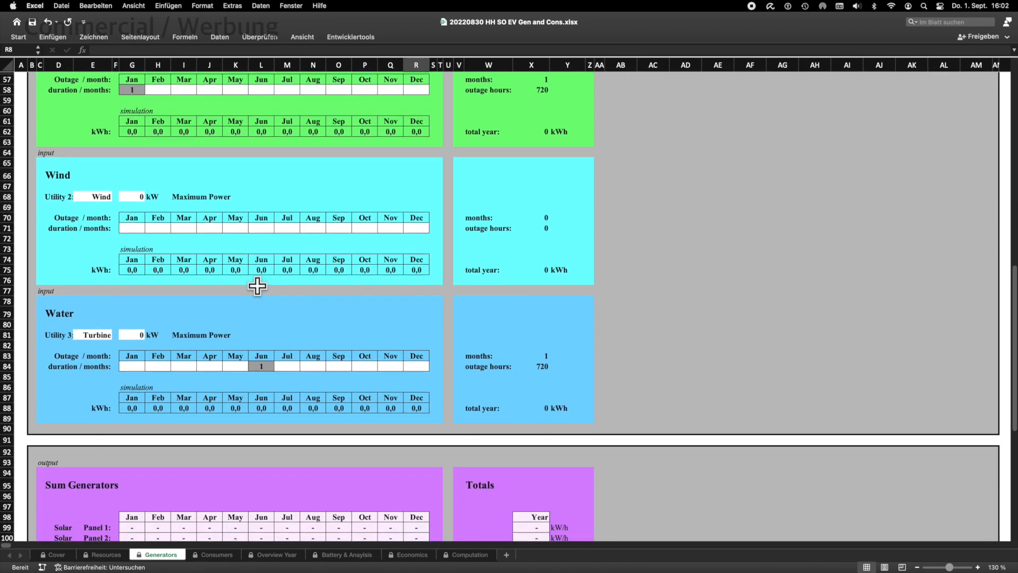
{"action": "scroll", "coordinate": [258, 287], "scroll_direction": "down", "scroll_amount": 14}
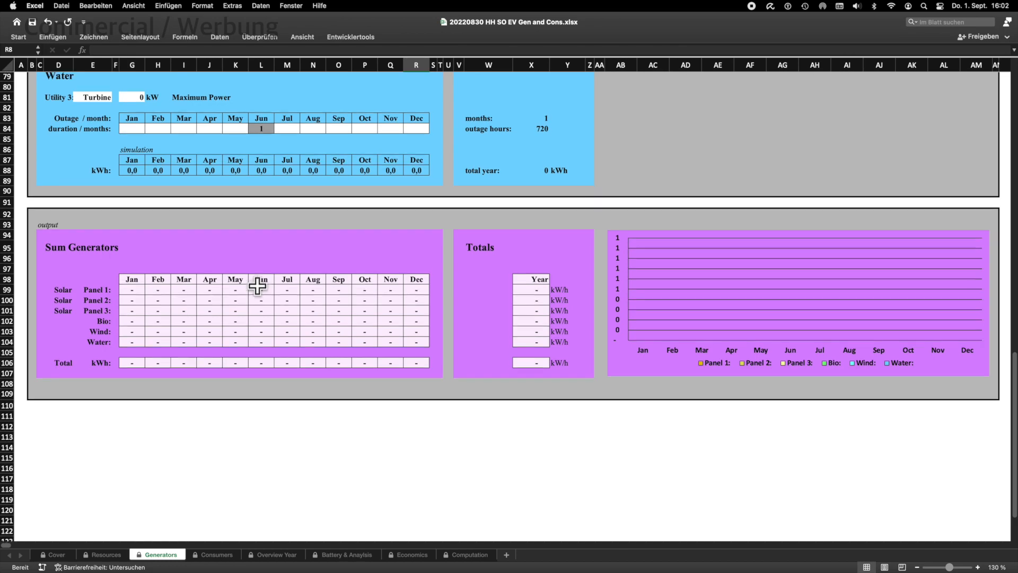
{"action": "scroll", "coordinate": [257, 287], "scroll_direction": "up", "scroll_amount": 20}
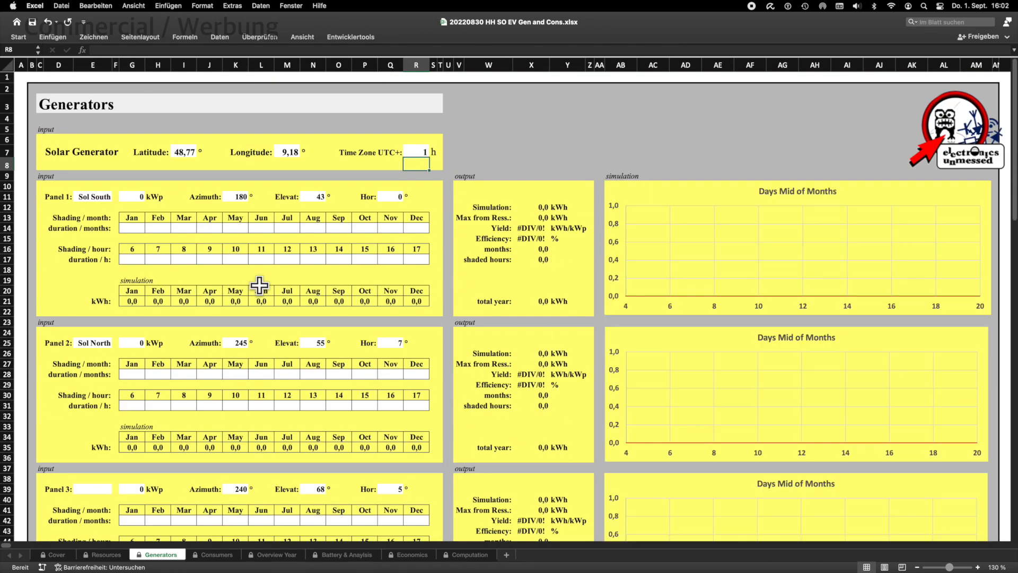
Set the power of Panel 1 (Sol South) to 10 kWp.
{"action": "left_click", "coordinate": [133, 196]}
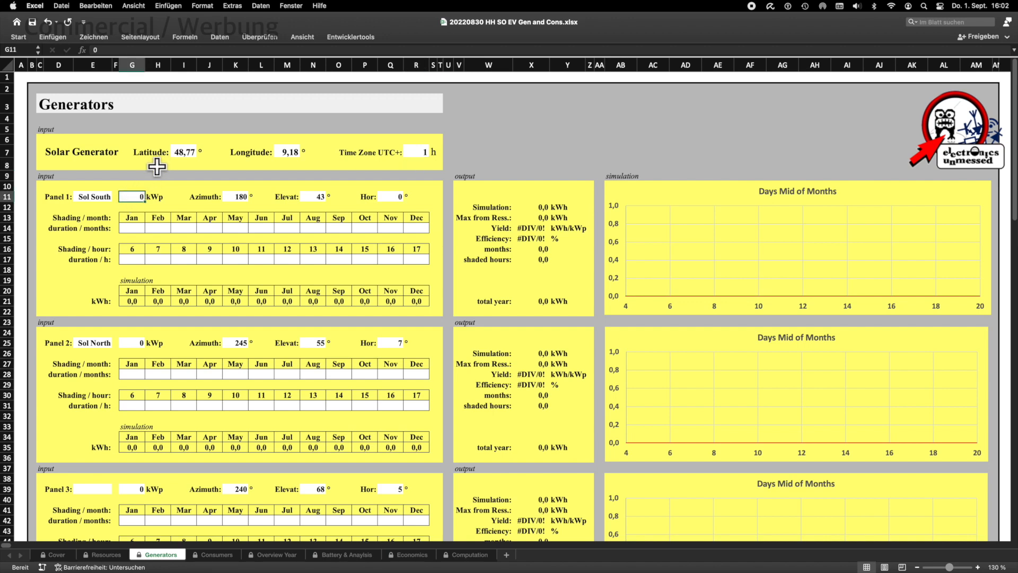
{"action": "type", "text": "10"}
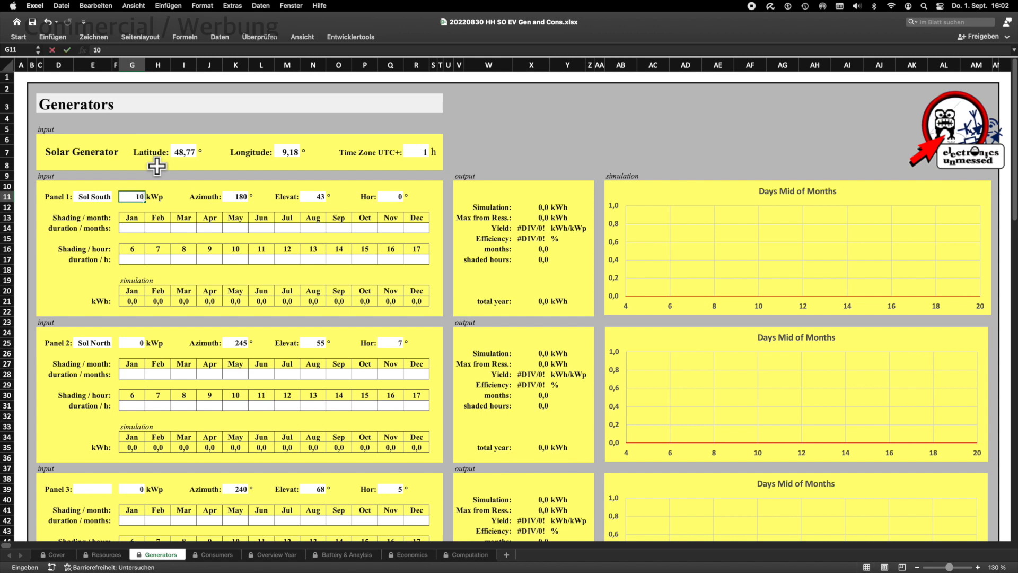
{"action": "key", "text": "Return"}
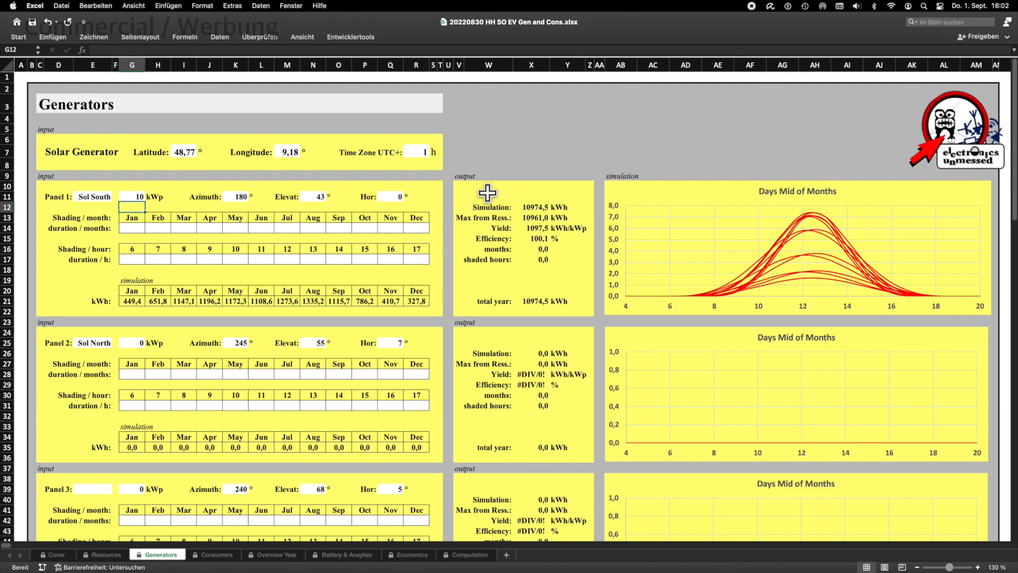
Set Panel 1's azimuth to 155°, its elevation to 55° and its horizon to 7°.
{"action": "left_click", "coordinate": [234, 196]}
{"action": "type", "text": "155"}
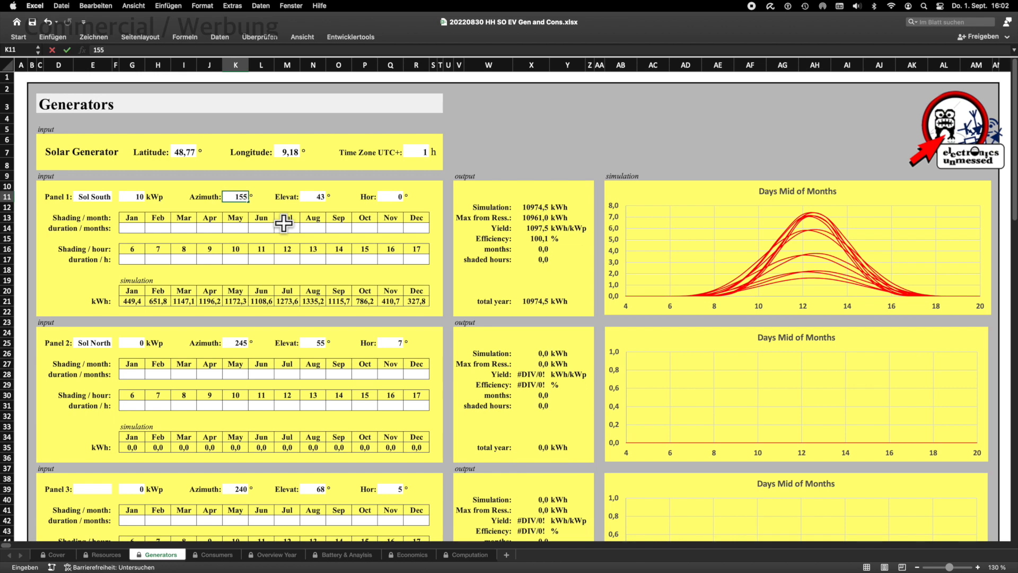
{"action": "key", "text": "Return"}
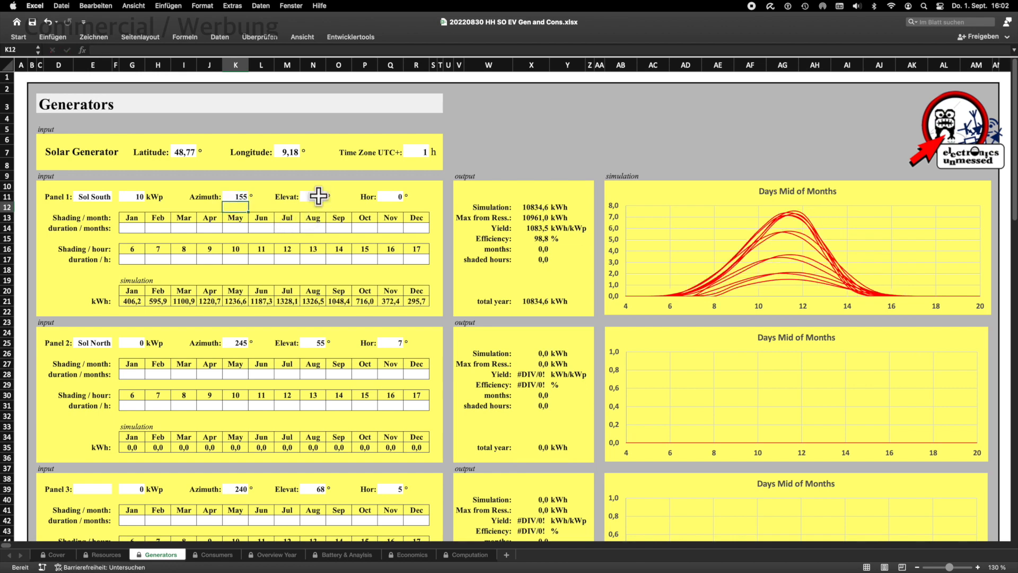
{"action": "left_click", "coordinate": [322, 196]}
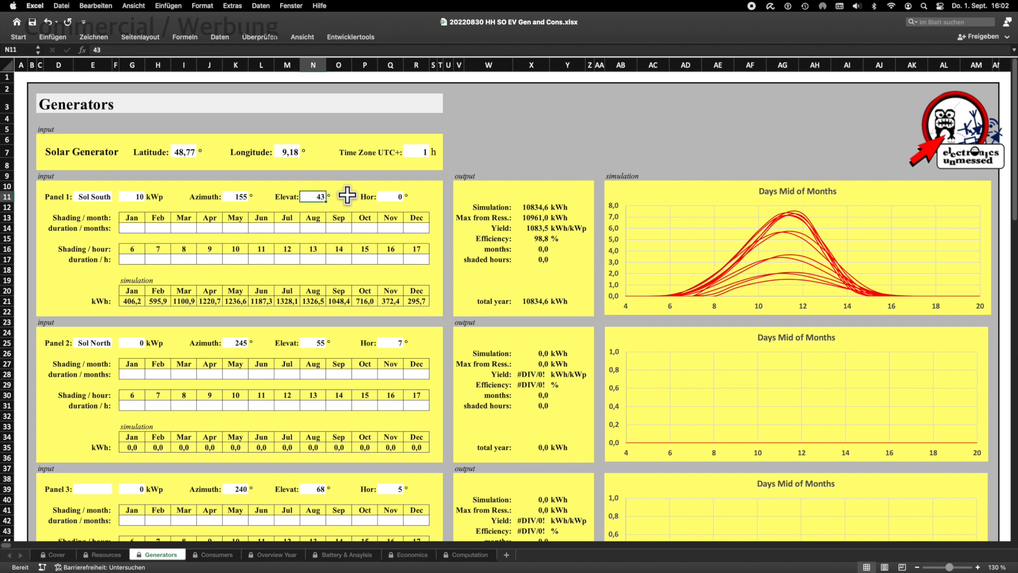
{"action": "type", "text": "55"}
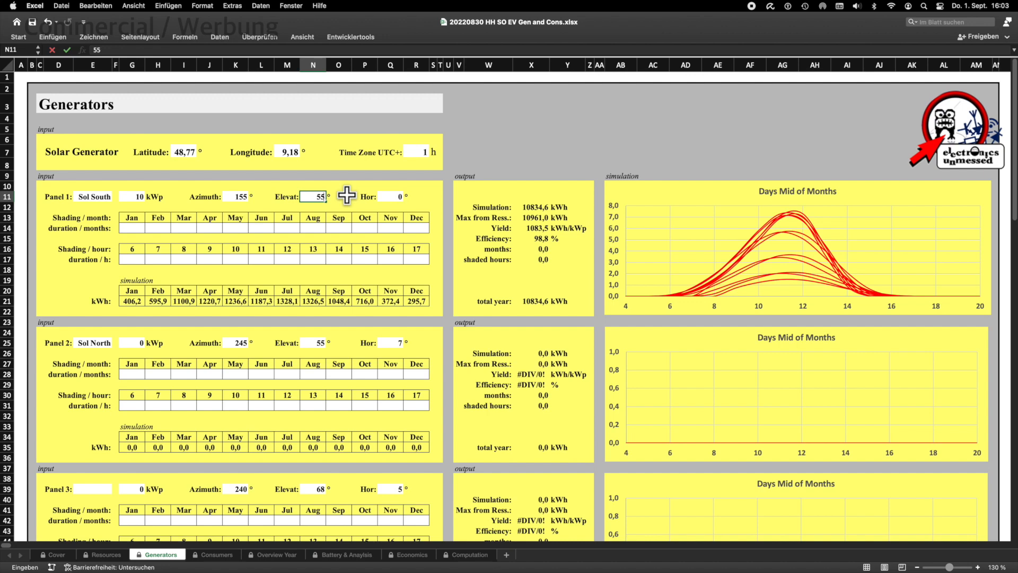
{"action": "key", "text": "Return"}
{"action": "left_click", "coordinate": [397, 196]}
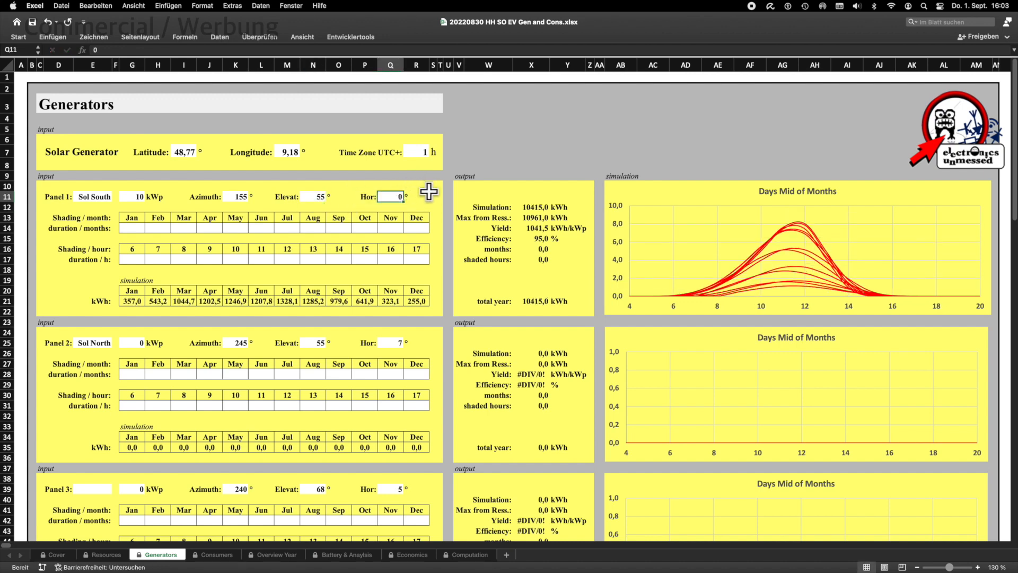
{"action": "type", "text": "7"}
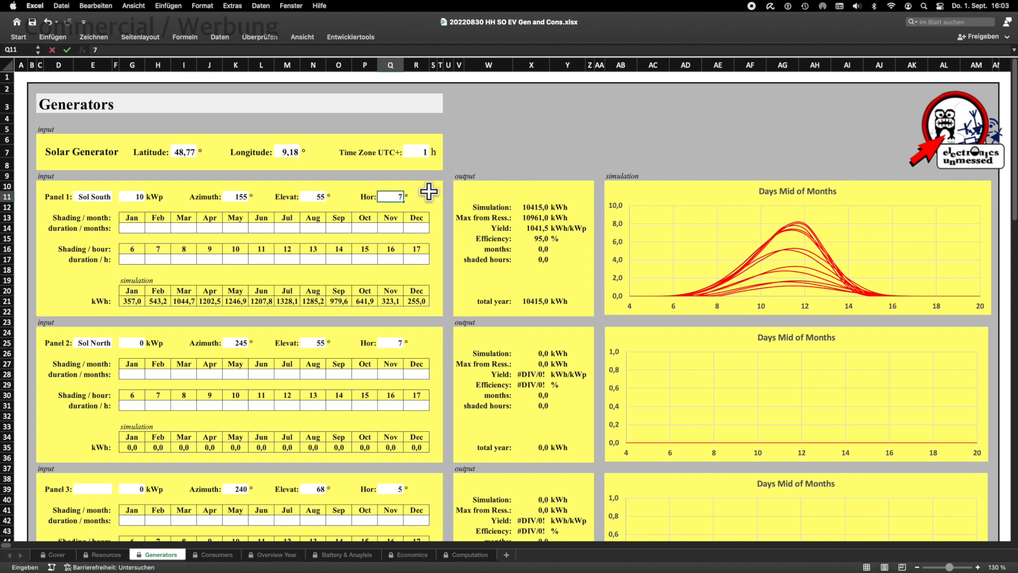
{"action": "key", "text": "Return"}
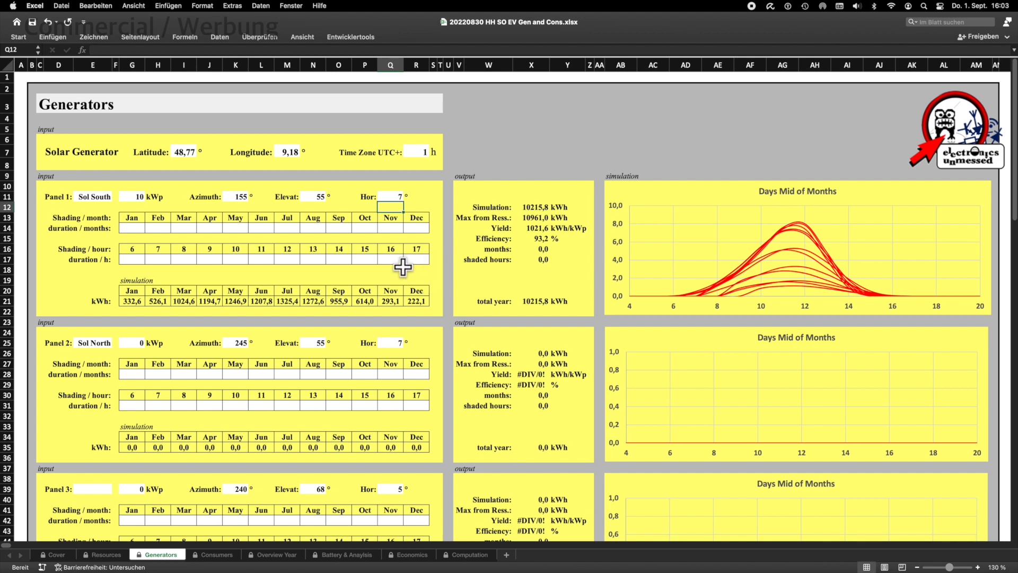
Enter a monthly shading duration of 1 for Panel 1 in each month from April to September.
{"action": "left_click", "coordinate": [209, 228]}
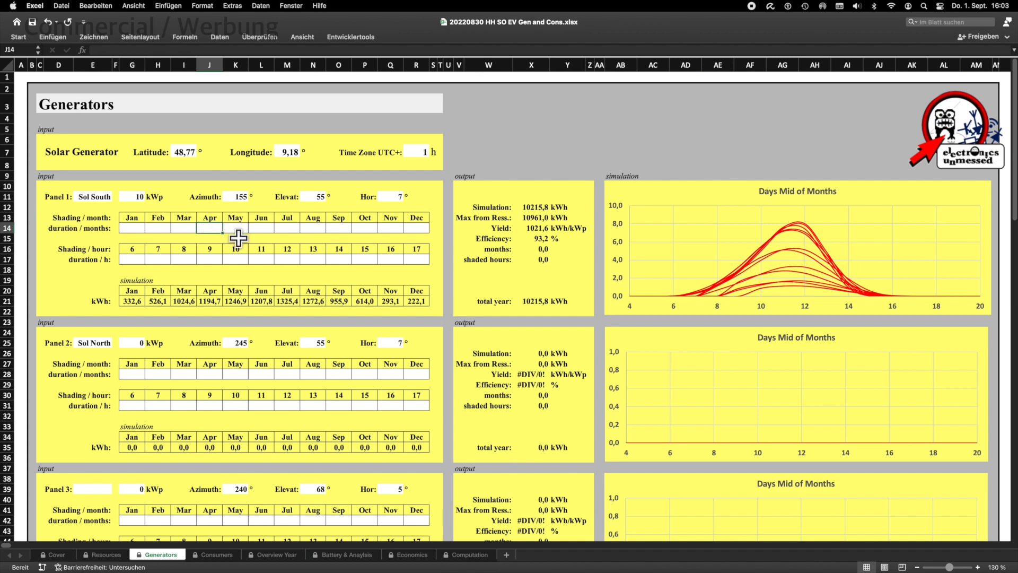
{"action": "type", "text": "1"}
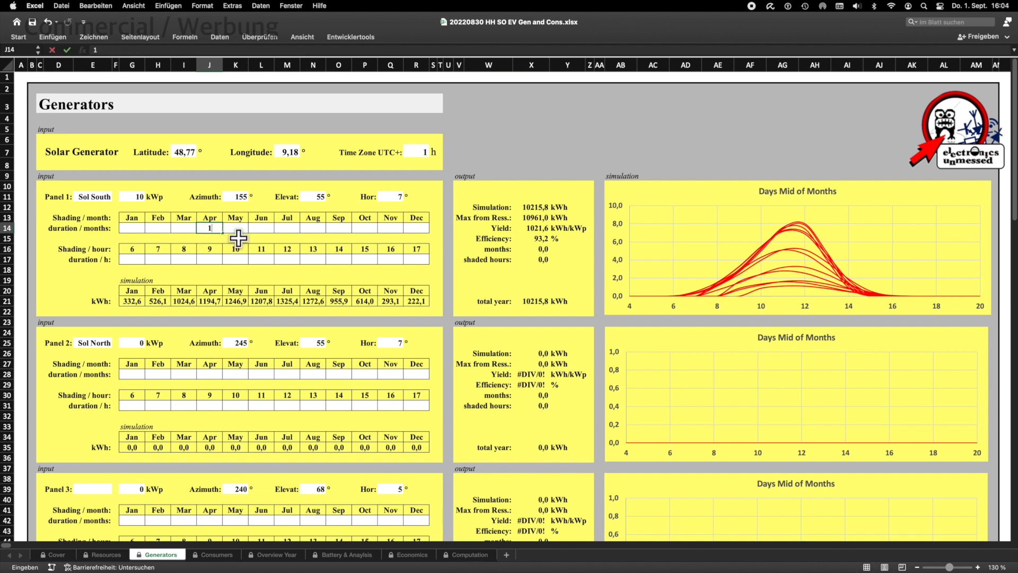
{"action": "key", "text": "Tab"}
{"action": "type", "text": "1"}
{"action": "key", "text": "Tab"}
{"action": "key", "text": "Tab"}
{"action": "key", "text": "shift+Tab"}
{"action": "type", "text": "1"}
{"action": "key", "text": "Tab"}
{"action": "type", "text": "1"}
{"action": "key", "text": "Tab"}
{"action": "type", "text": "1"}
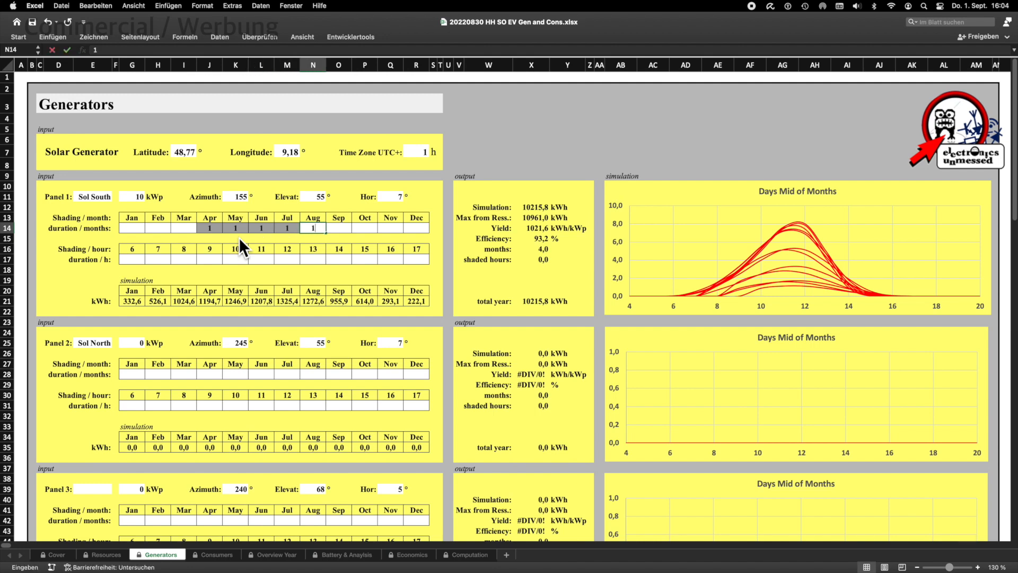
{"action": "key", "text": "Tab"}
{"action": "type", "text": "1"}
{"action": "key", "text": "Tab"}
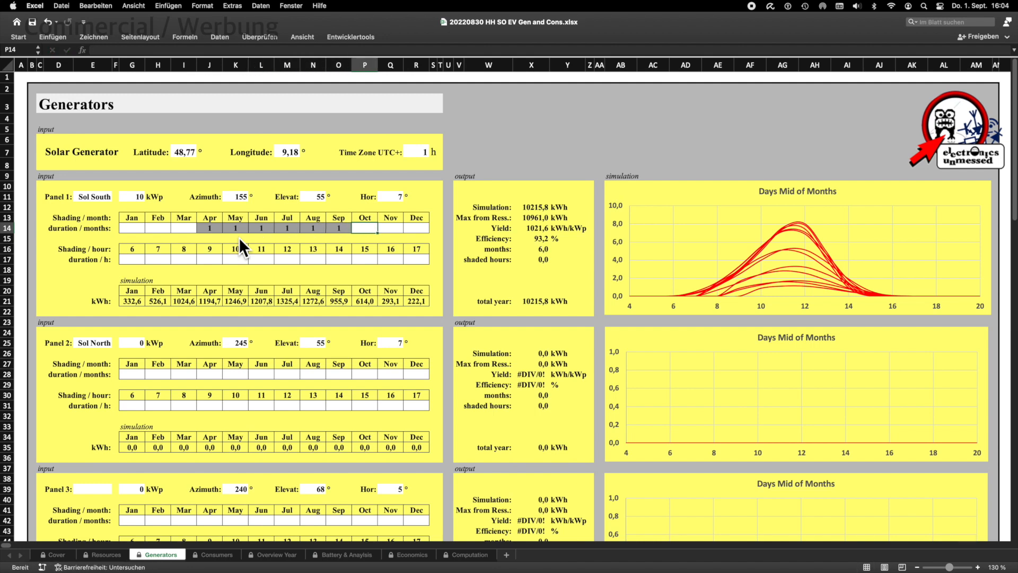
Enter a monthly shading duration of 0,1 for Panel 1 in October, November and December.
{"action": "type", "text": "0,1"}
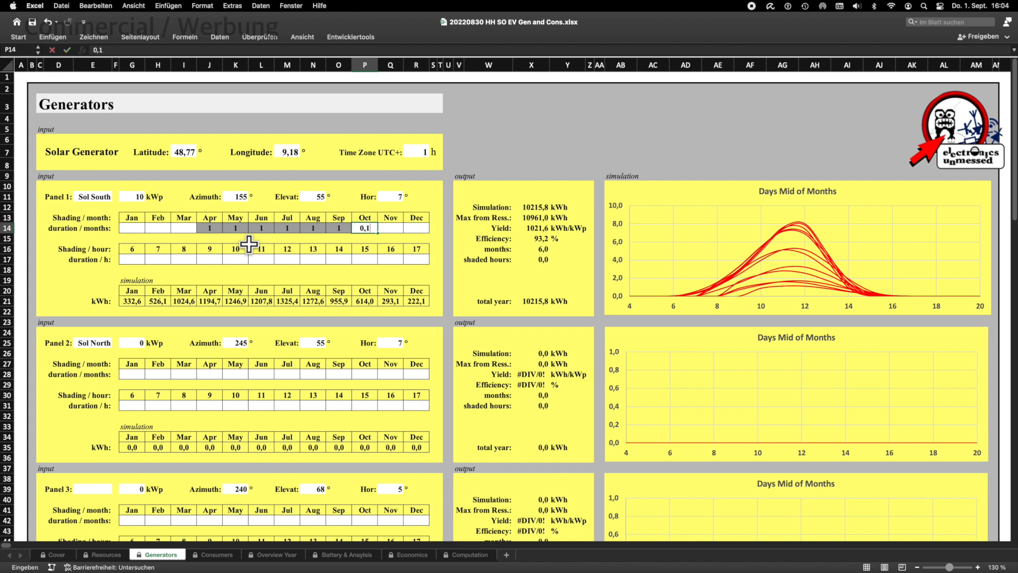
{"action": "key", "text": "Tab"}
{"action": "type", "text": "0,1"}
{"action": "key", "text": "Tab"}
{"action": "type", "text": "0,1"}
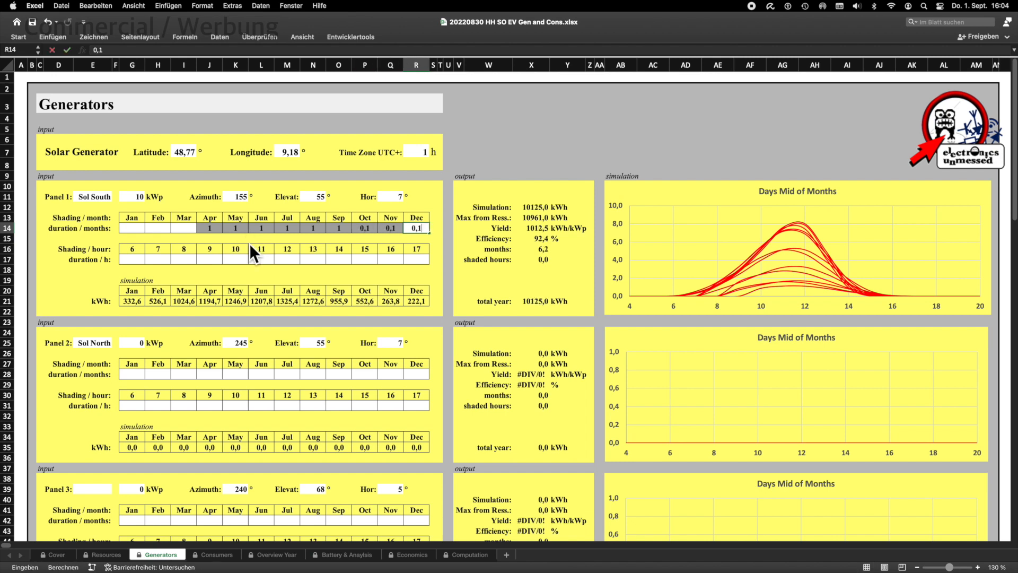
Enter a monthly shading duration of 0,1 for Panel 1 in January, February and March.
{"action": "left_click", "coordinate": [127, 227]}
{"action": "type", "text": "0,1"}
{"action": "key", "text": "Tab"}
{"action": "type", "text": "0,1"}
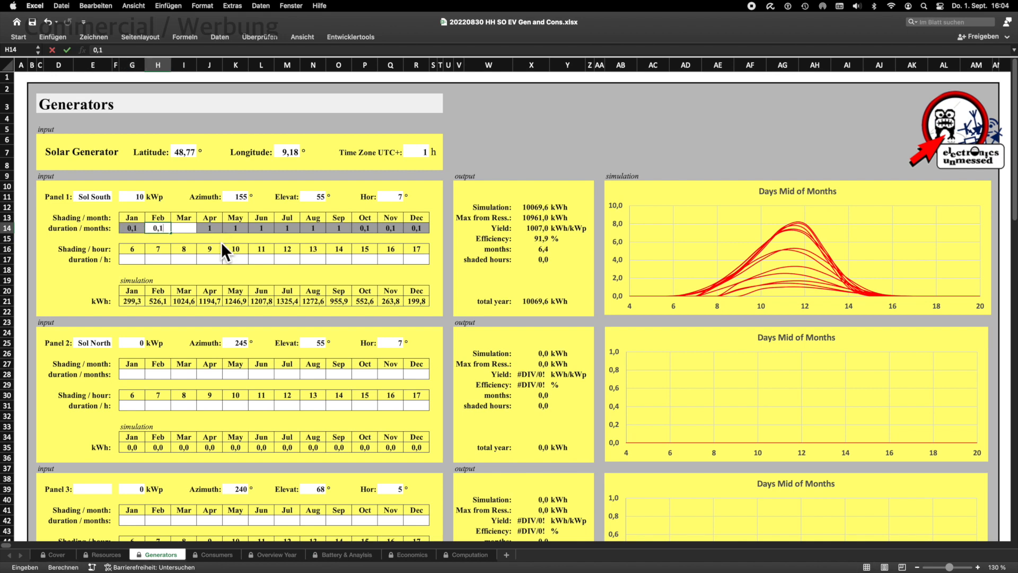
{"action": "key", "text": "Tab"}
{"action": "type", "text": "0,1"}
{"action": "key", "text": "Tab"}
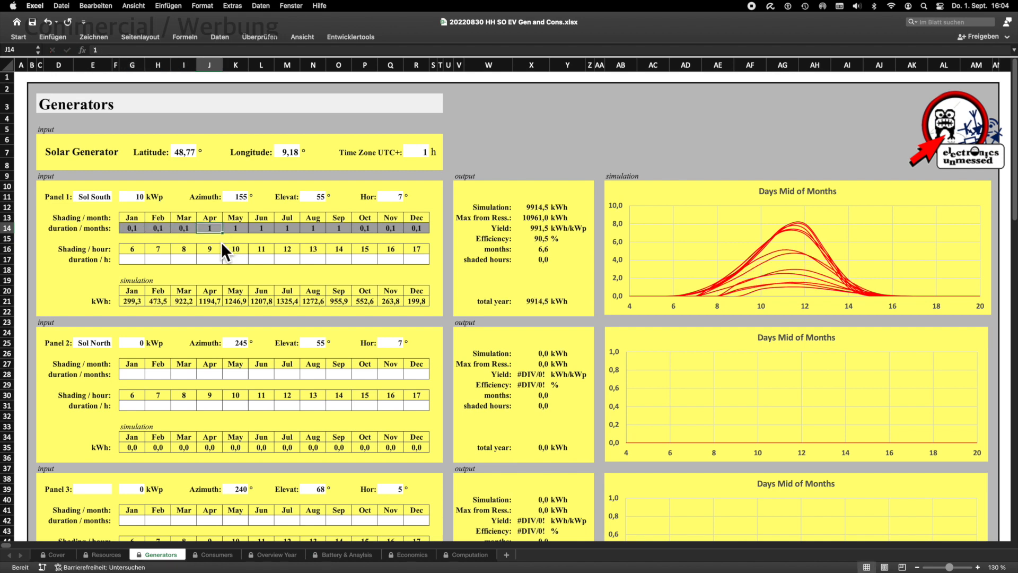
{"action": "left_click", "coordinate": [237, 258]}
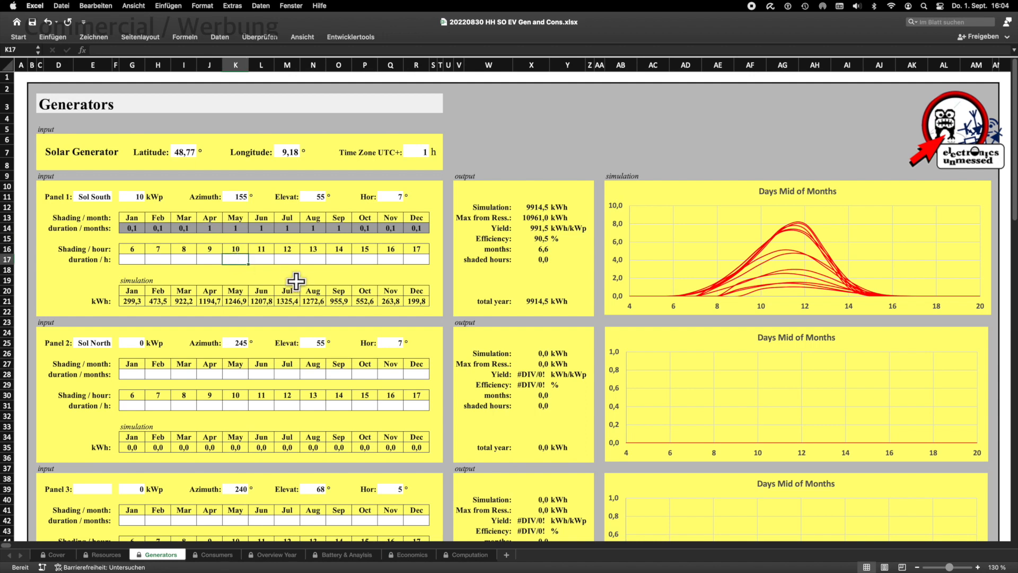
{"action": "key", "text": "BackSpace"}
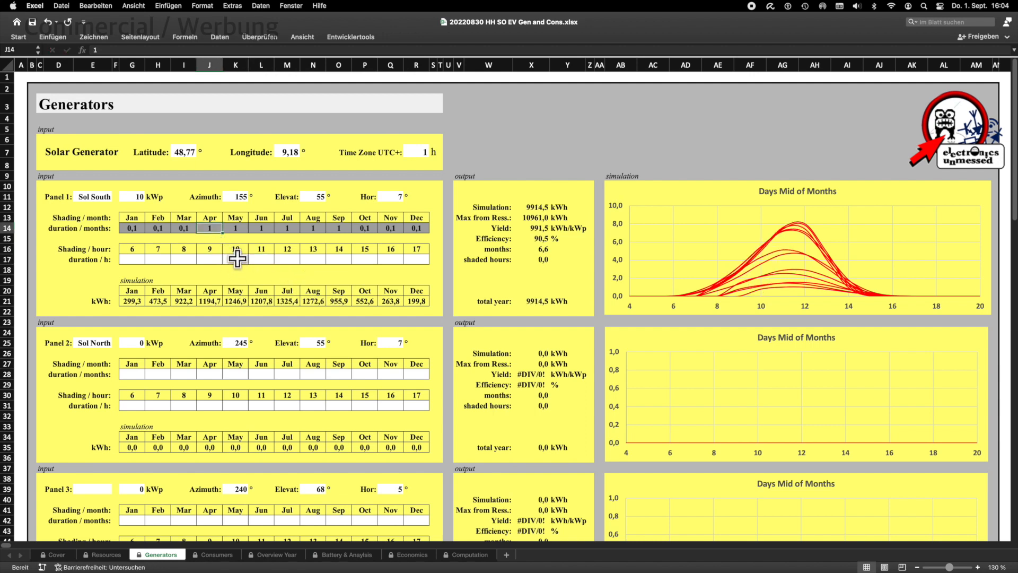
Enter an hourly shading duration of 1 for Panel 1 at hour 10.
{"action": "left_click", "coordinate": [236, 259]}
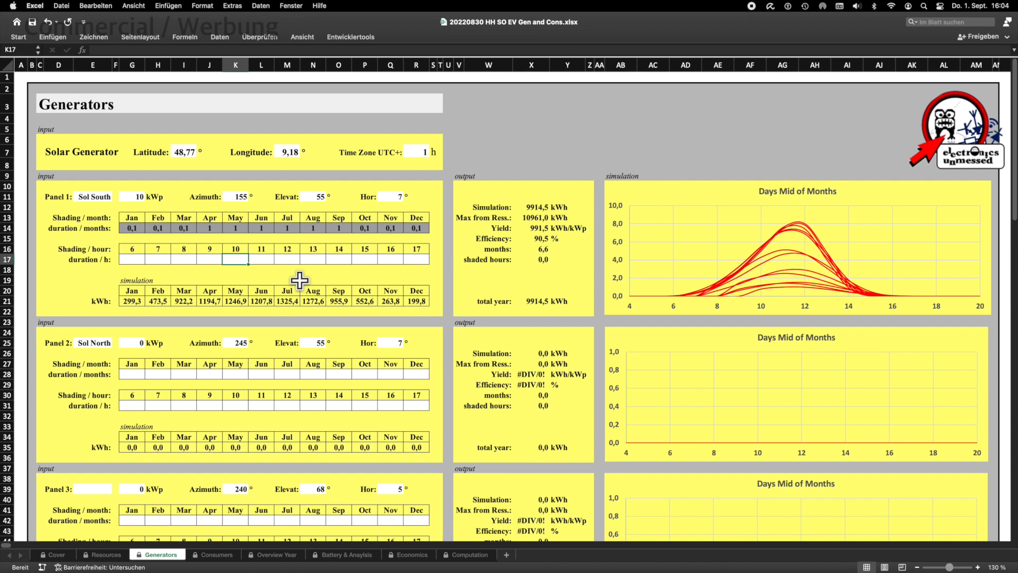
{"action": "type", "text": "1"}
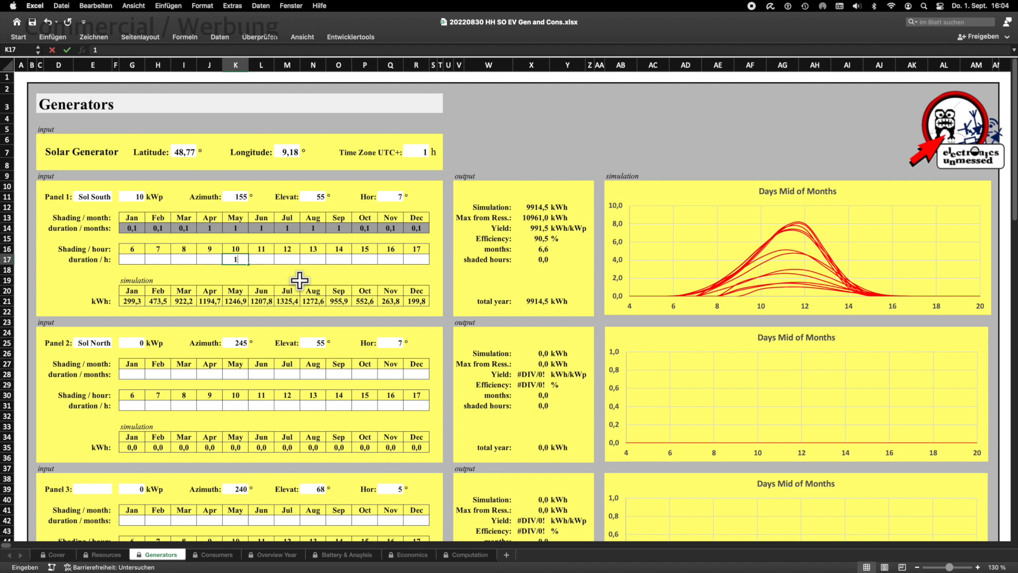
{"action": "key", "text": "Tab"}
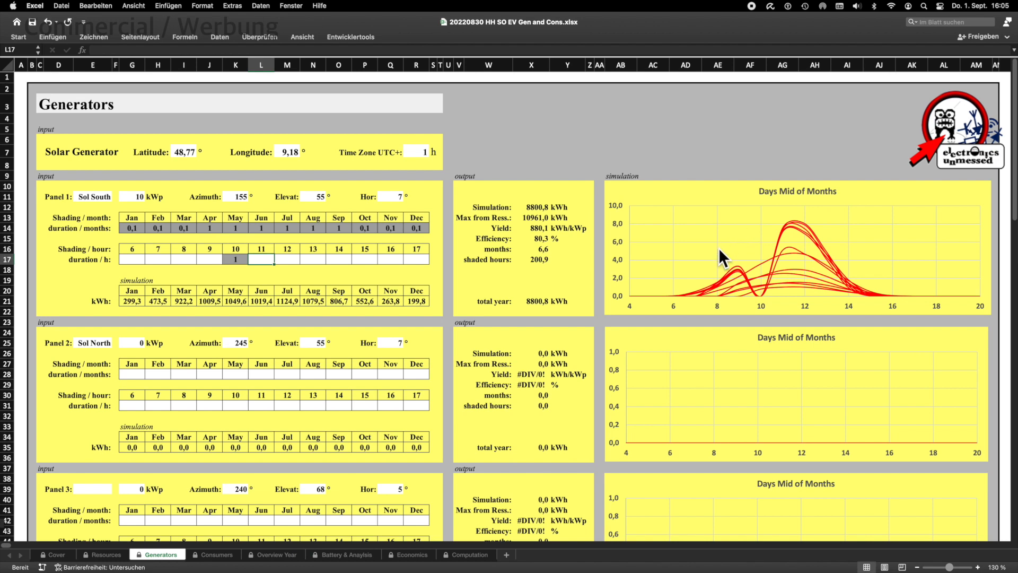
Set the maximum power of the Wind generator, Utility 2, to 0,114 kW.
{"action": "mouse_move", "coordinate": [746, 300]}
{"action": "scroll", "coordinate": [385, 340], "scroll_direction": "down", "scroll_amount": 8}
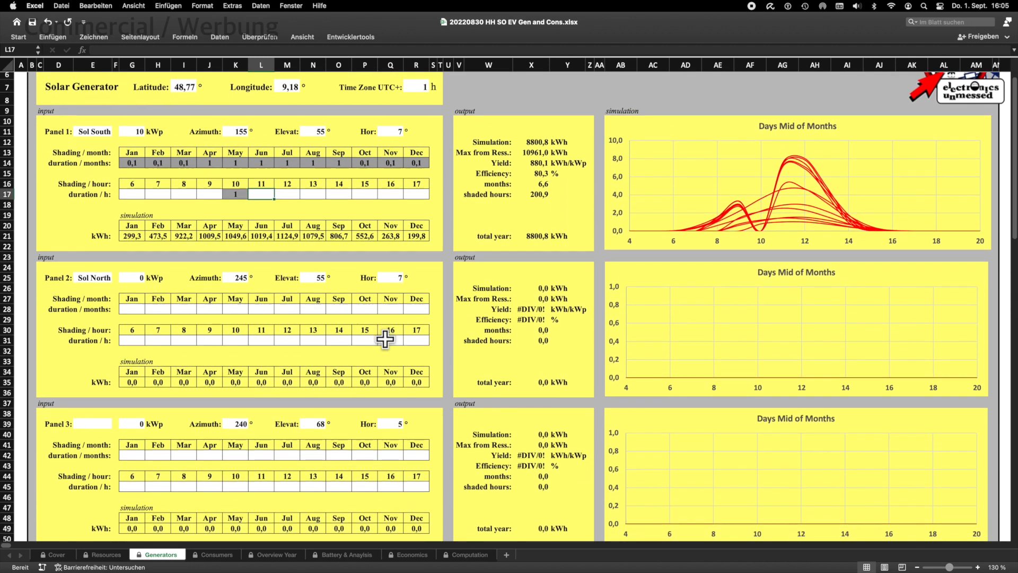
{"action": "scroll", "coordinate": [385, 340], "scroll_direction": "down", "scroll_amount": 12}
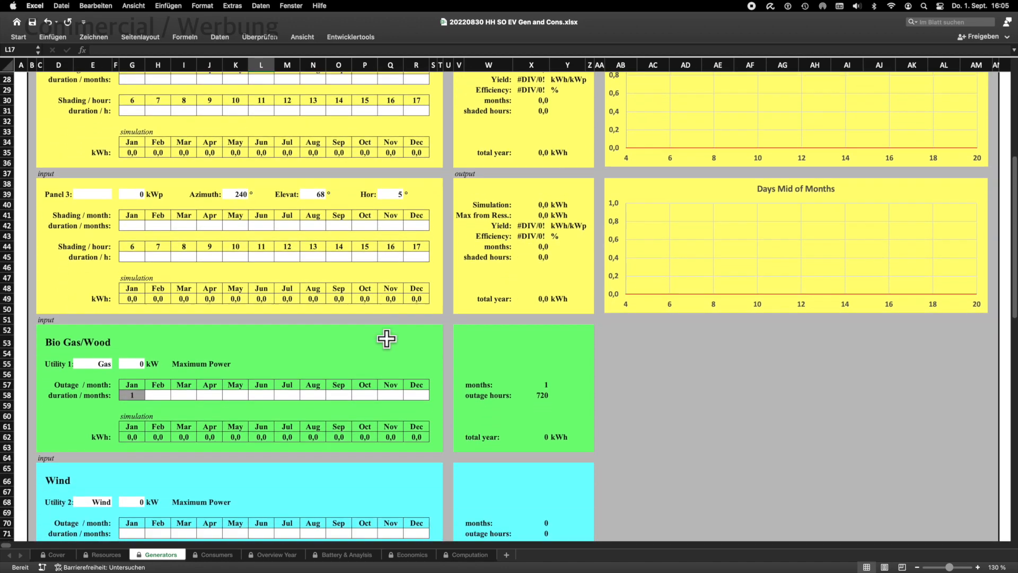
{"action": "scroll", "coordinate": [387, 339], "scroll_direction": "down", "scroll_amount": 4}
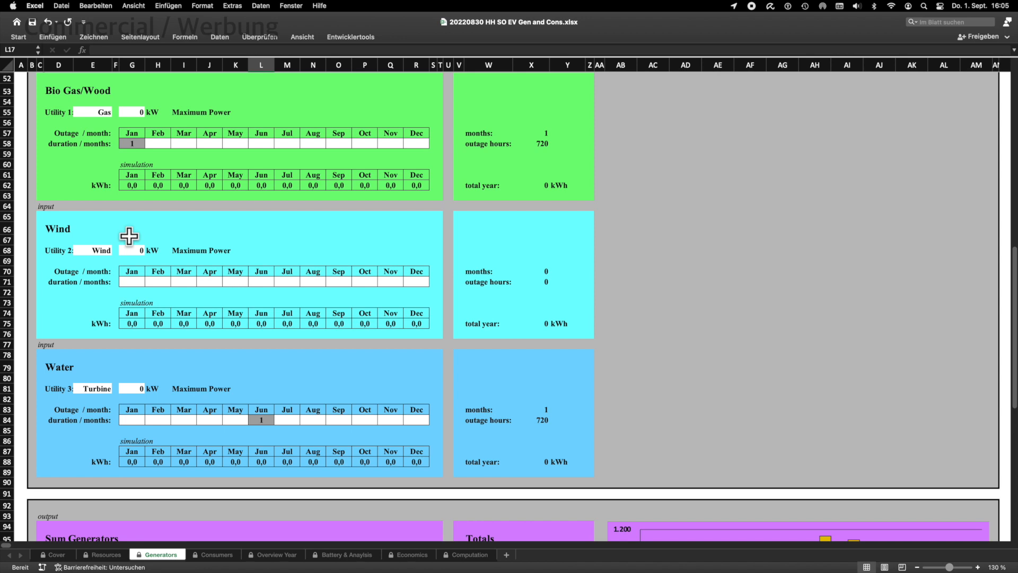
{"action": "left_click", "coordinate": [137, 252]}
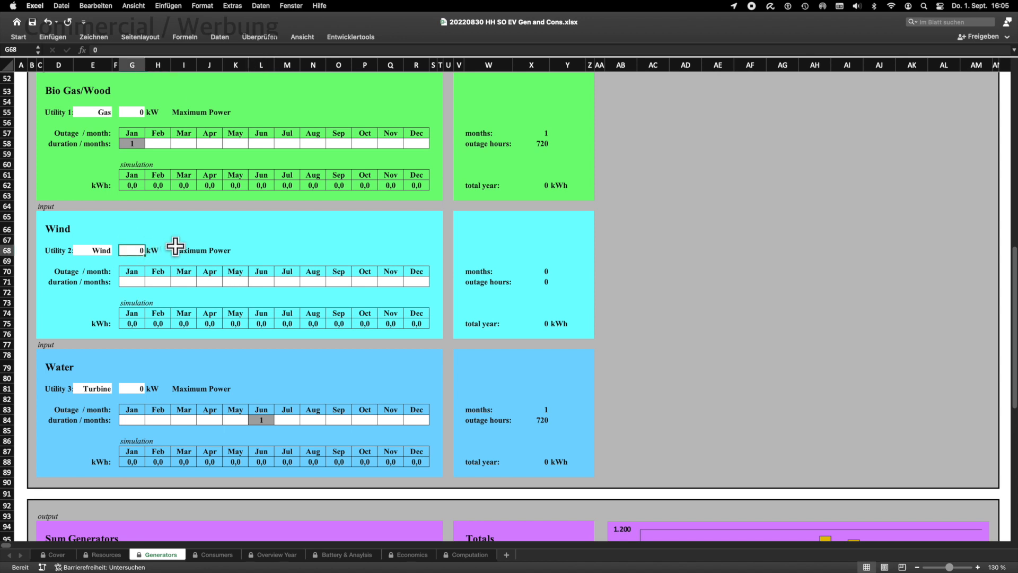
{"action": "type", "text": "0,"}
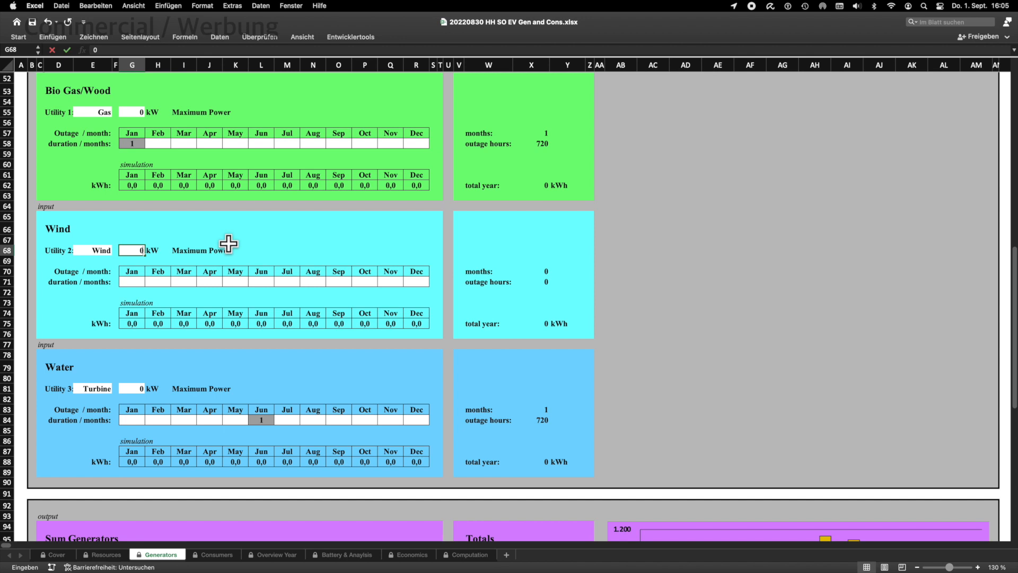
{"action": "type", "text": "114"}
{"action": "key", "text": "Return"}
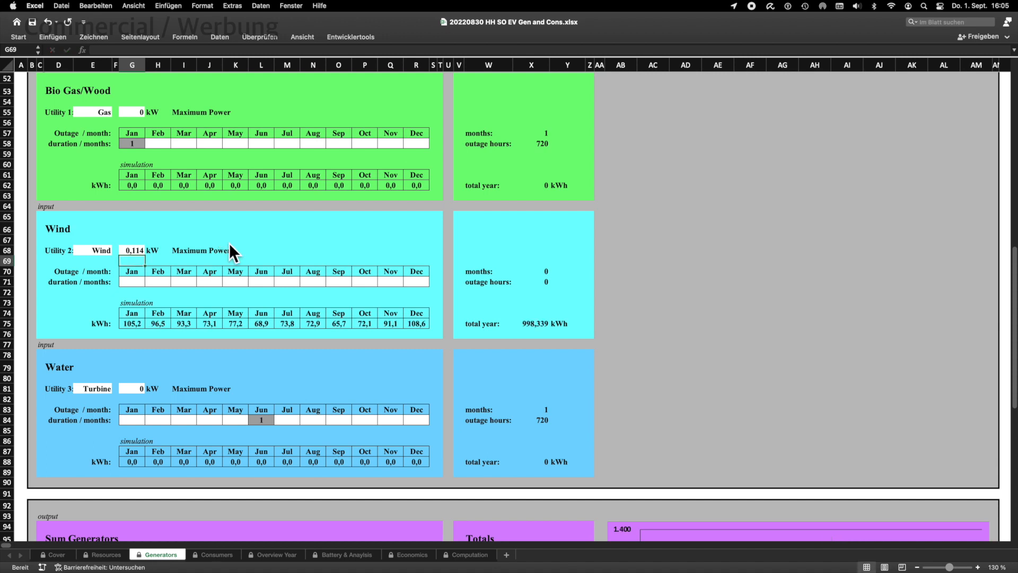
Enter an outage duration of 1 month in June for the Wind generator.
{"action": "scroll", "coordinate": [307, 293], "scroll_direction": "down", "scroll_amount": 1}
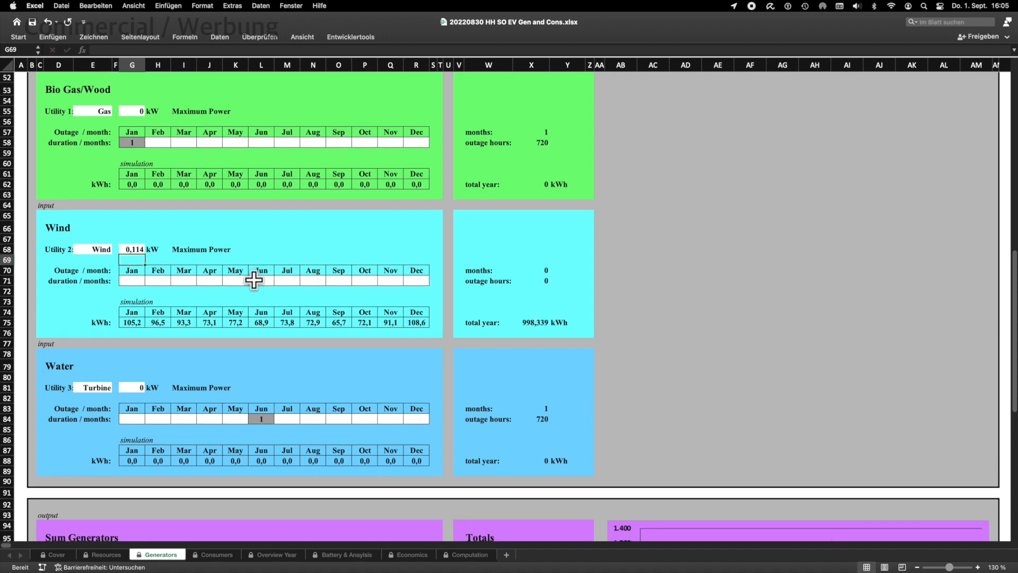
{"action": "left_click", "coordinate": [261, 281]}
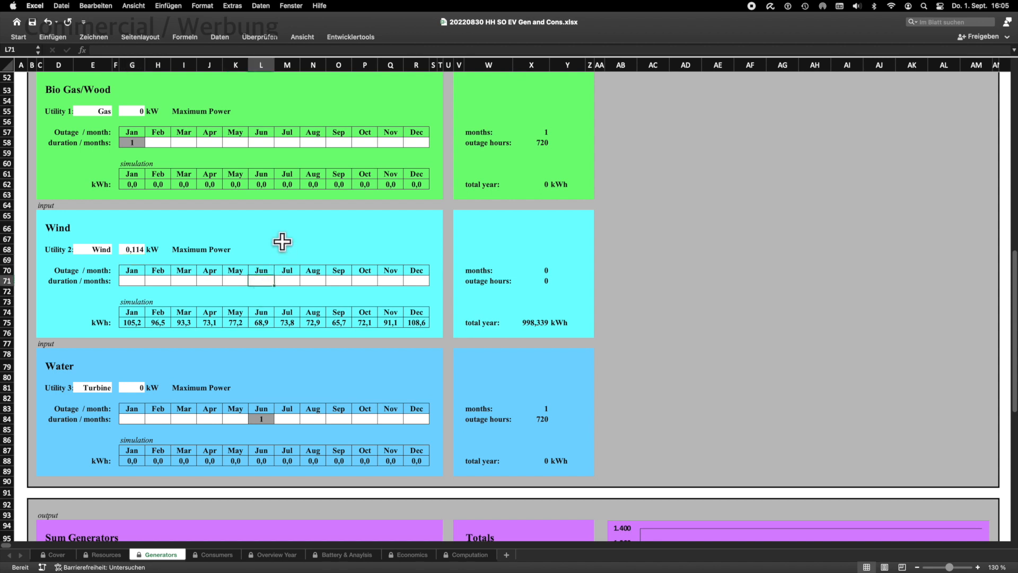
{"action": "type", "text": "1"}
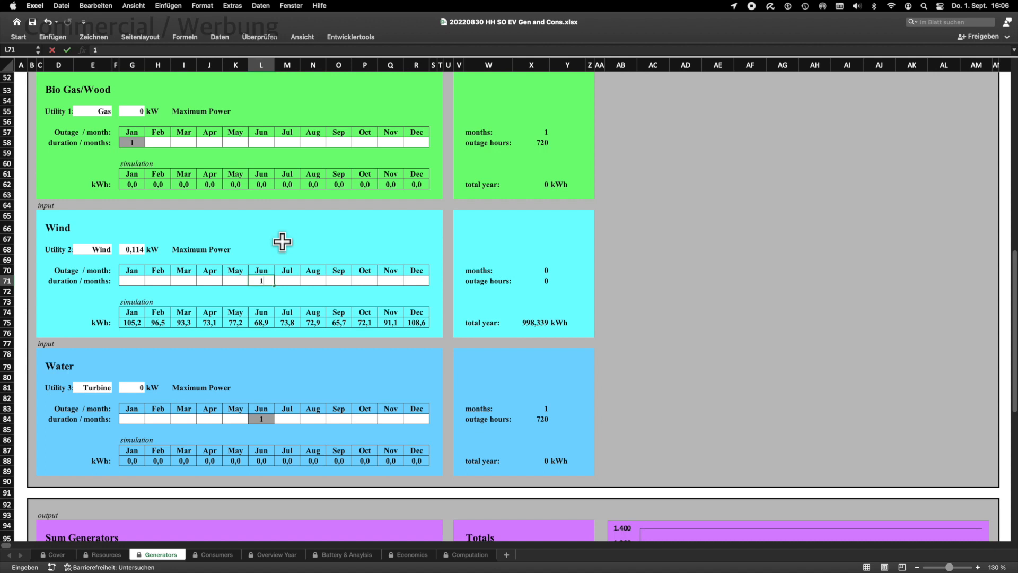
{"action": "key", "text": "Tab"}
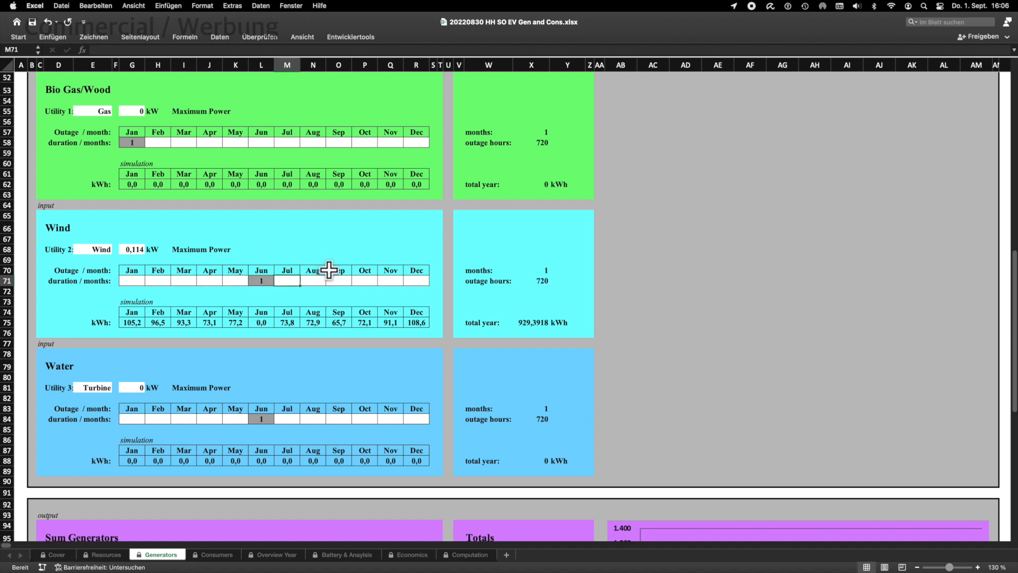
Check the Sum Generators overview, and set the Wind generator's maximum power to 0 kW.
{"action": "scroll", "coordinate": [444, 296], "scroll_direction": "down", "scroll_amount": 3}
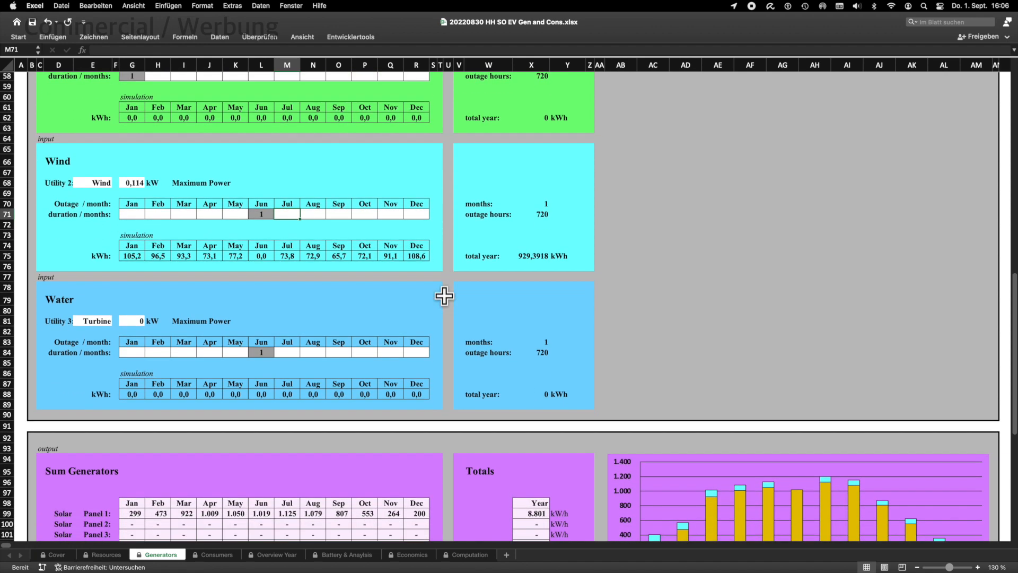
{"action": "scroll", "coordinate": [444, 296], "scroll_direction": "down", "scroll_amount": 5}
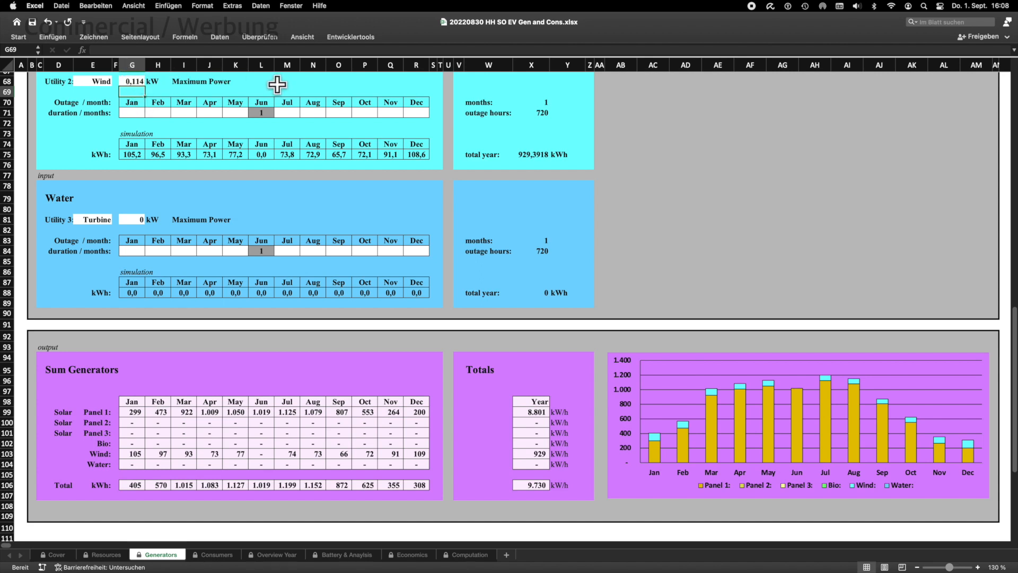
{"action": "left_click", "coordinate": [133, 81]}
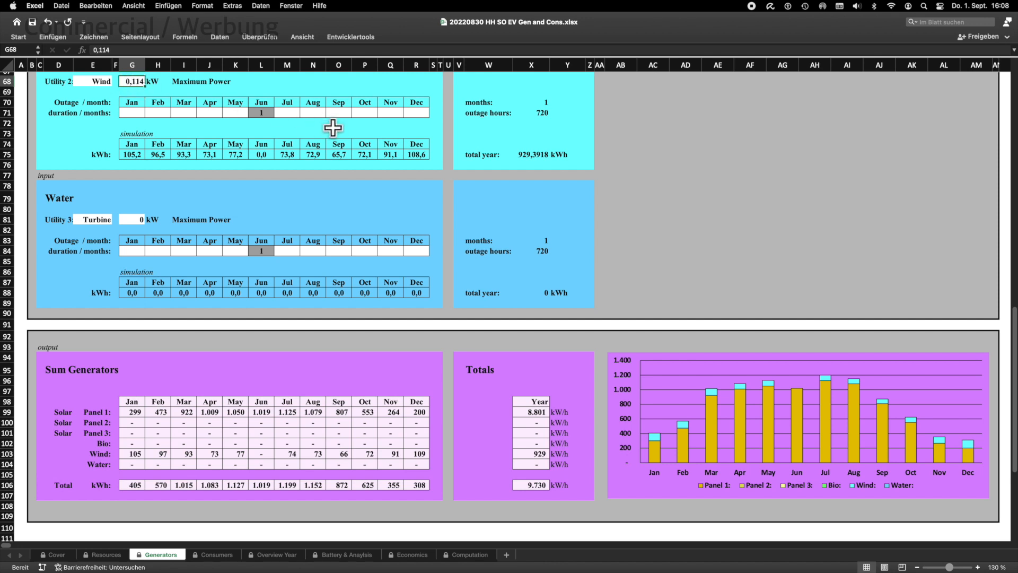
{"action": "type", "text": "0"}
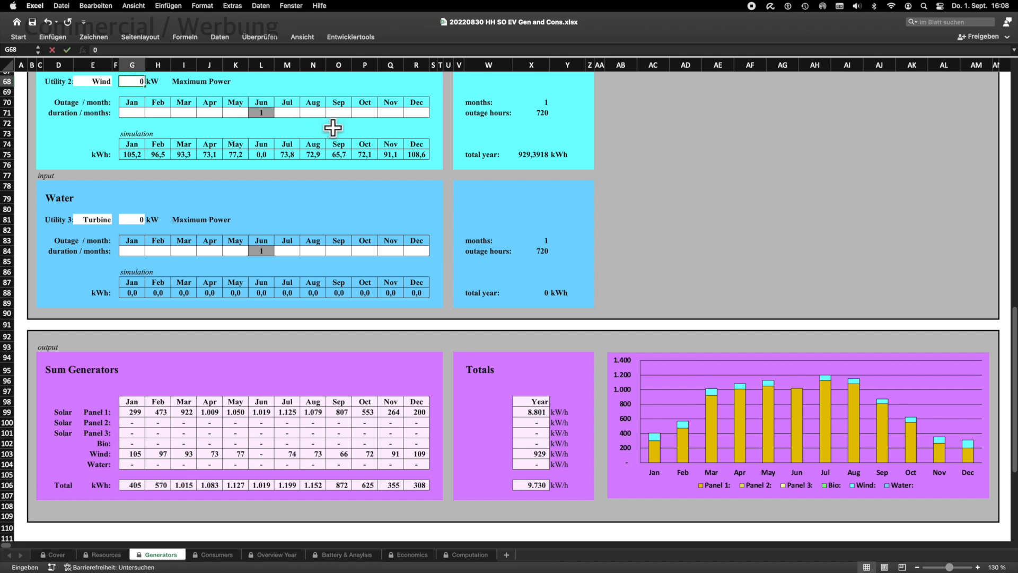
{"action": "key", "text": "Return"}
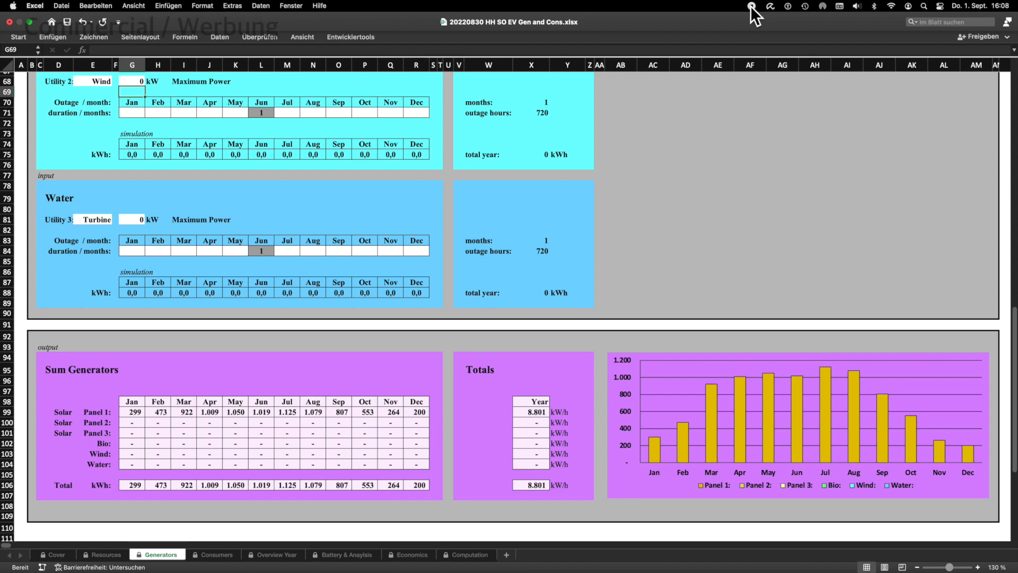
On the Consumers sheet, enter 2 as the household's number of persons for January.
{"action": "scroll", "coordinate": [693, 128], "scroll_direction": "up", "scroll_amount": 10}
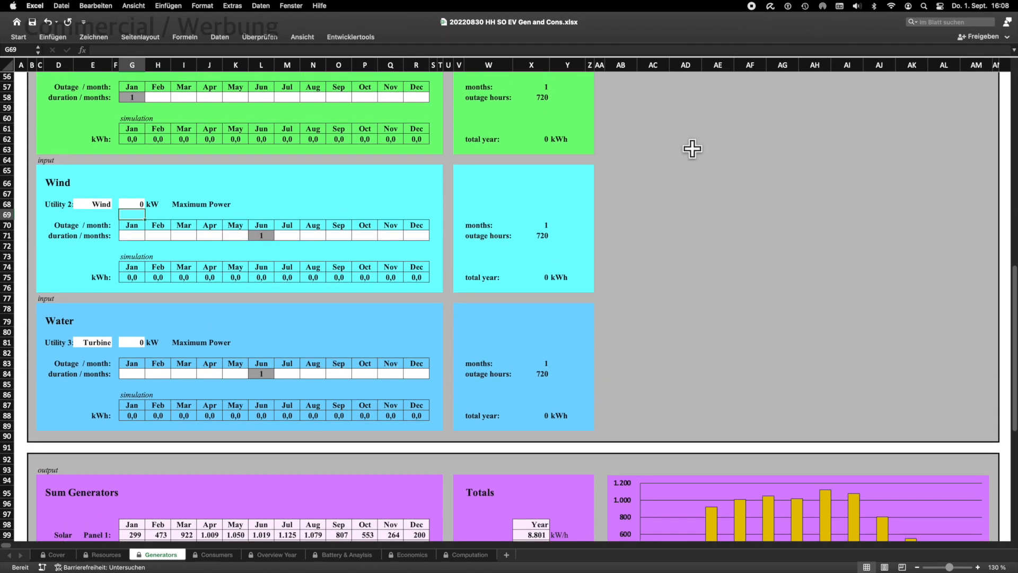
{"action": "scroll", "coordinate": [694, 148], "scroll_direction": "up", "scroll_amount": 8}
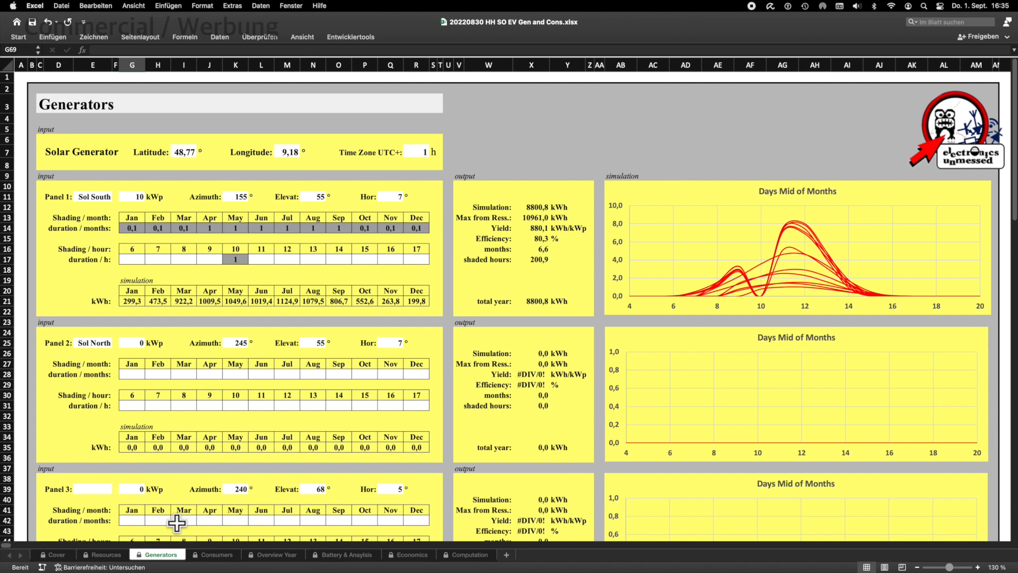
{"action": "left_click", "coordinate": [212, 555]}
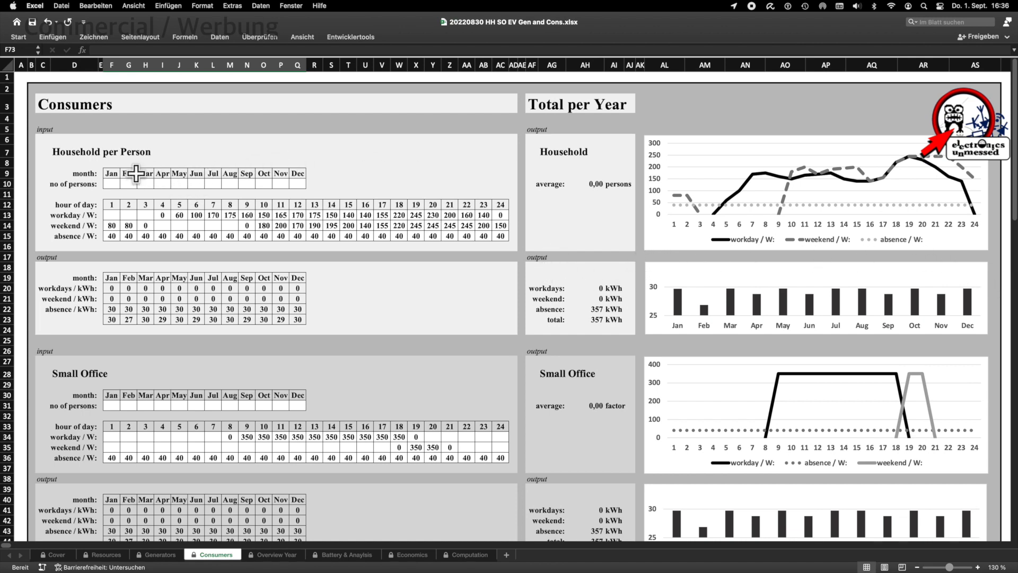
{"action": "left_click", "coordinate": [112, 185]}
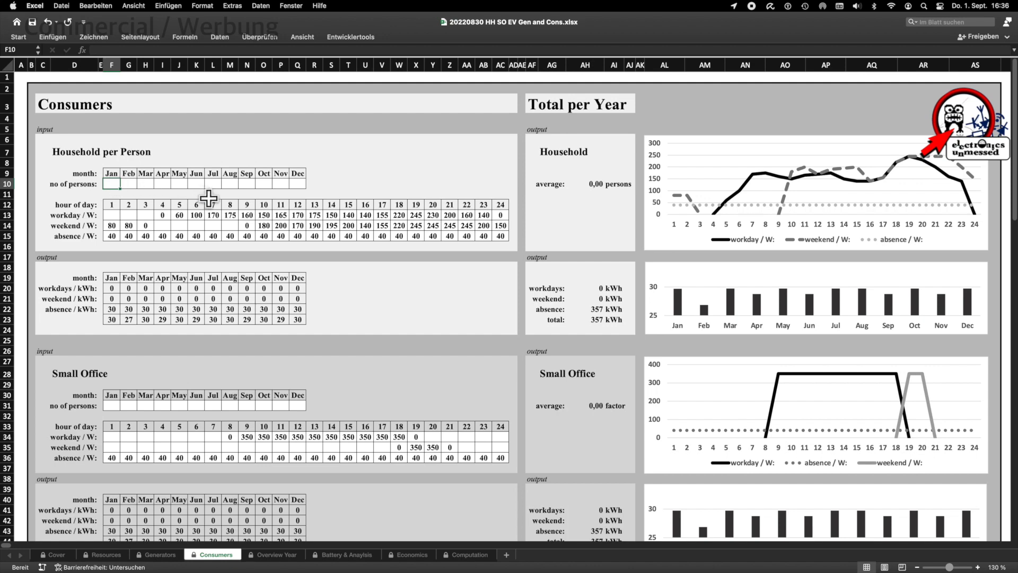
{"action": "type", "text": "2"}
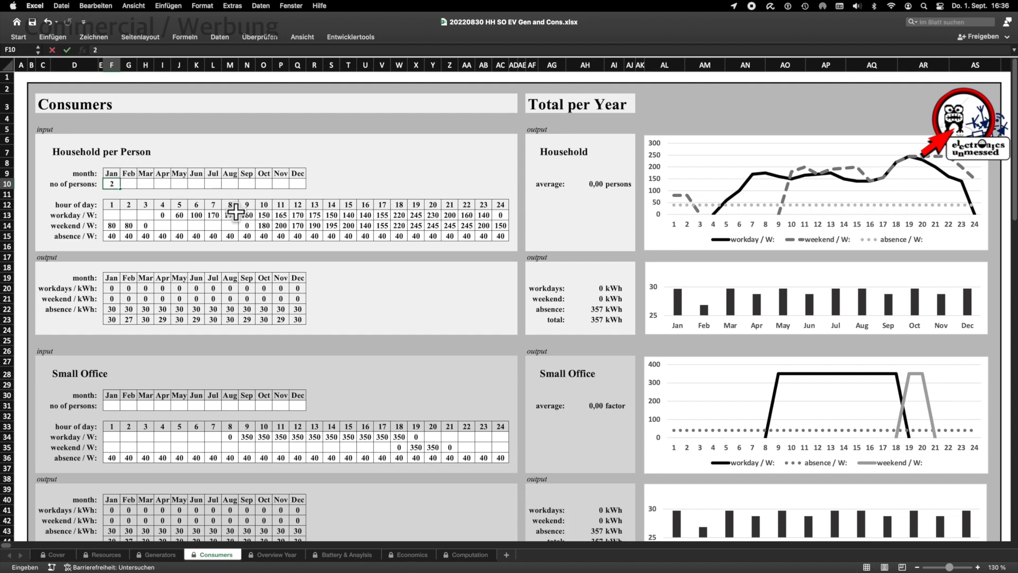
{"action": "key", "text": "Tab"}
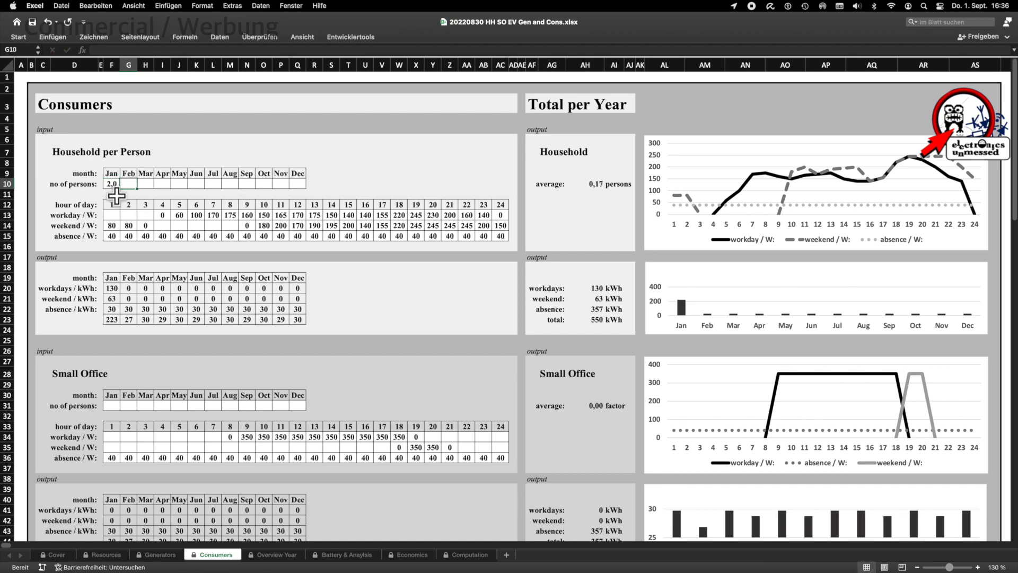
Fill January's household number of persons across all months through December.
{"action": "left_click", "coordinate": [112, 185]}
{"action": "left_click_drag", "start_coordinate": [120, 188], "coordinate": [399, 173]}
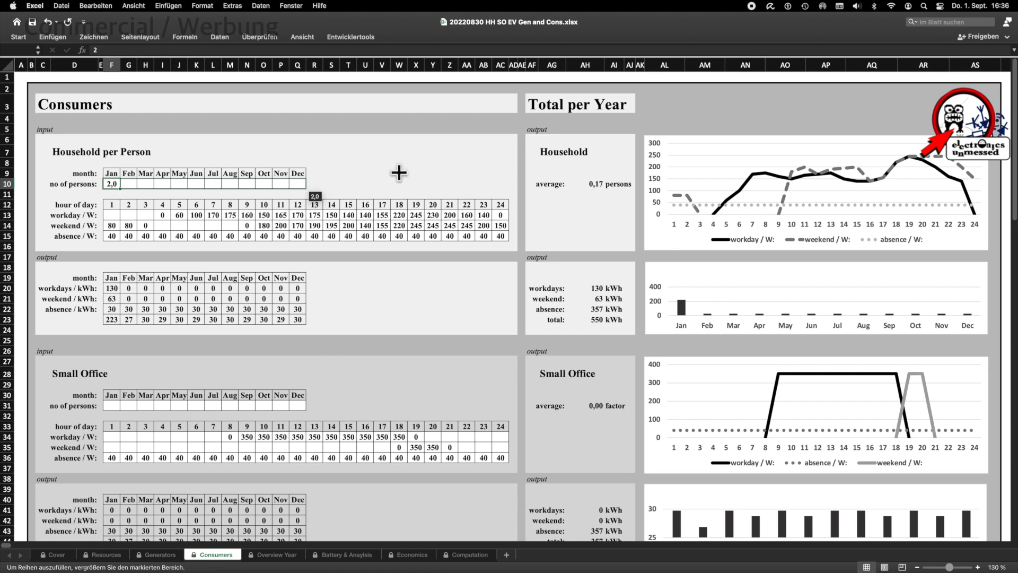
{"action": "left_click_drag", "start_coordinate": [400, 173], "coordinate": [399, 173]}
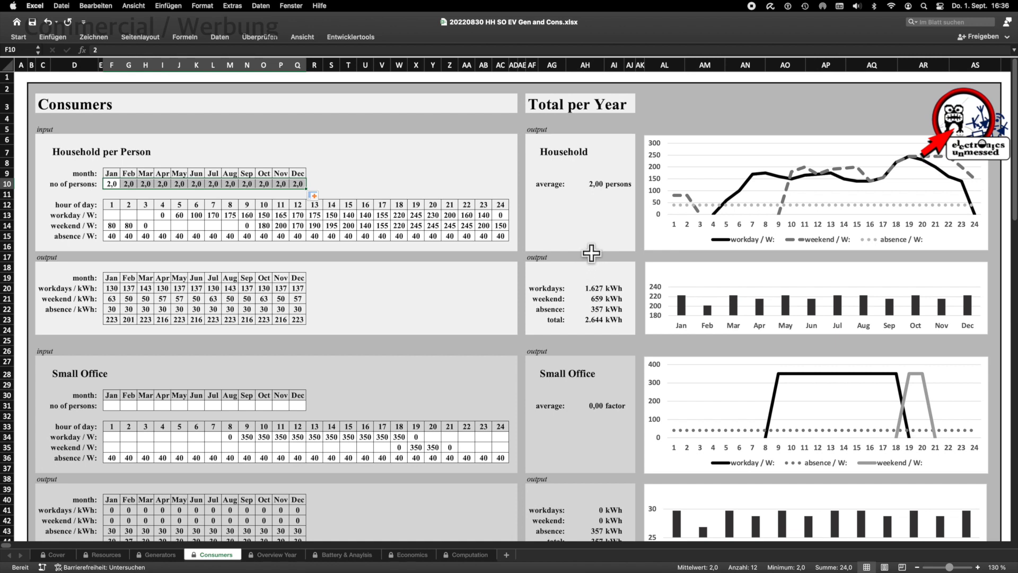
{"action": "scroll", "coordinate": [375, 166], "scroll_direction": "down", "scroll_amount": 1}
{"action": "left_click", "coordinate": [349, 173]}
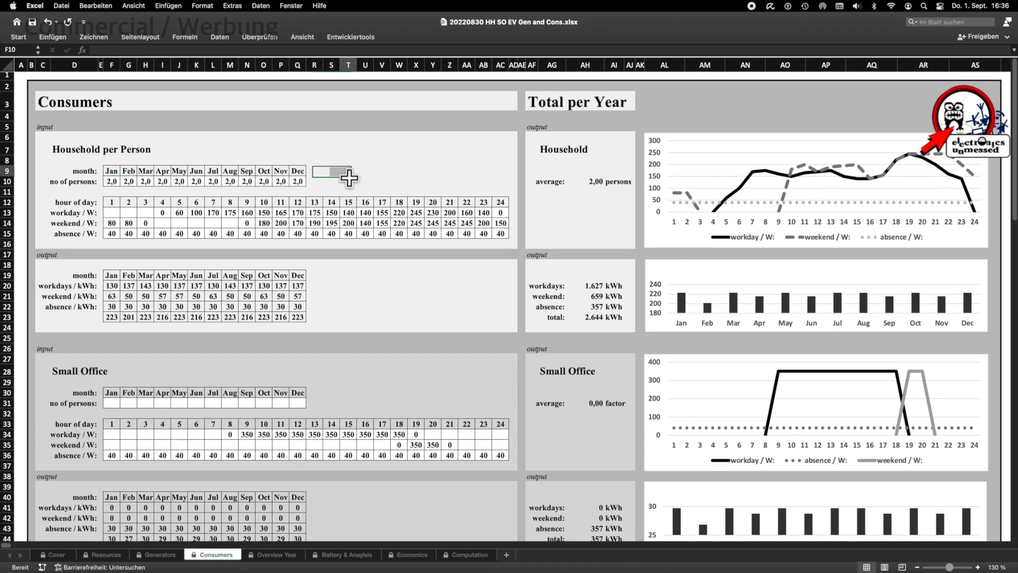
Change the household's number of persons to 3 for each month from January to May.
{"action": "left_click", "coordinate": [112, 181]}
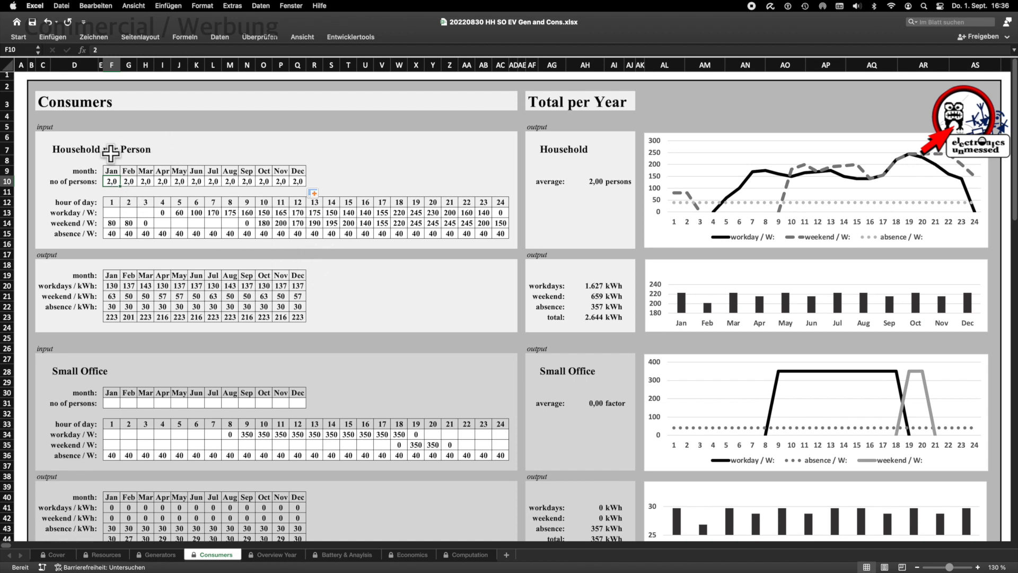
{"action": "type", "text": "3"}
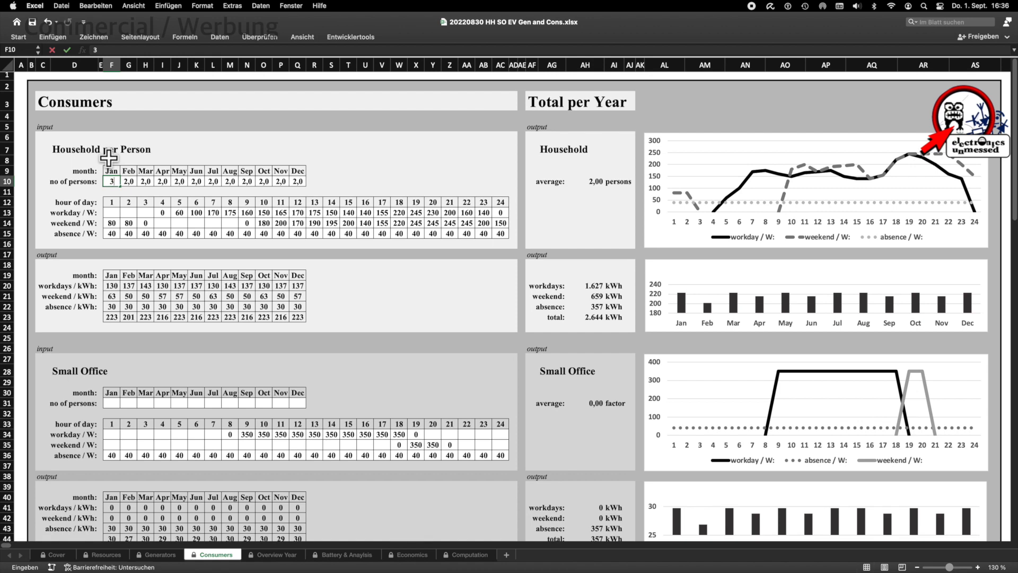
{"action": "key", "text": "Tab"}
{"action": "type", "text": "3"}
{"action": "key", "text": "Tab"}
{"action": "type", "text": "3"}
{"action": "key", "text": "Tab"}
{"action": "type", "text": "3"}
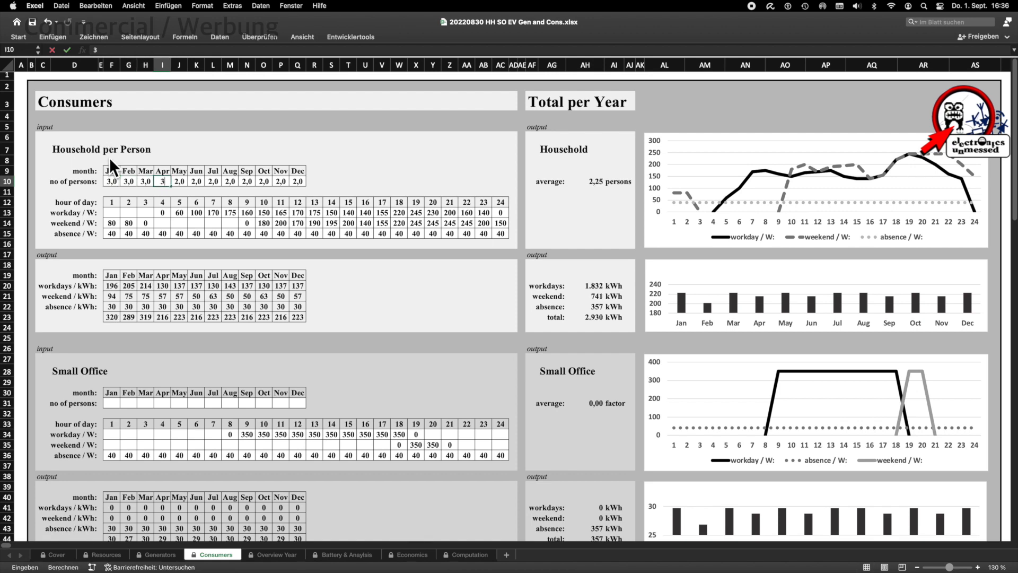
{"action": "key", "text": "Tab"}
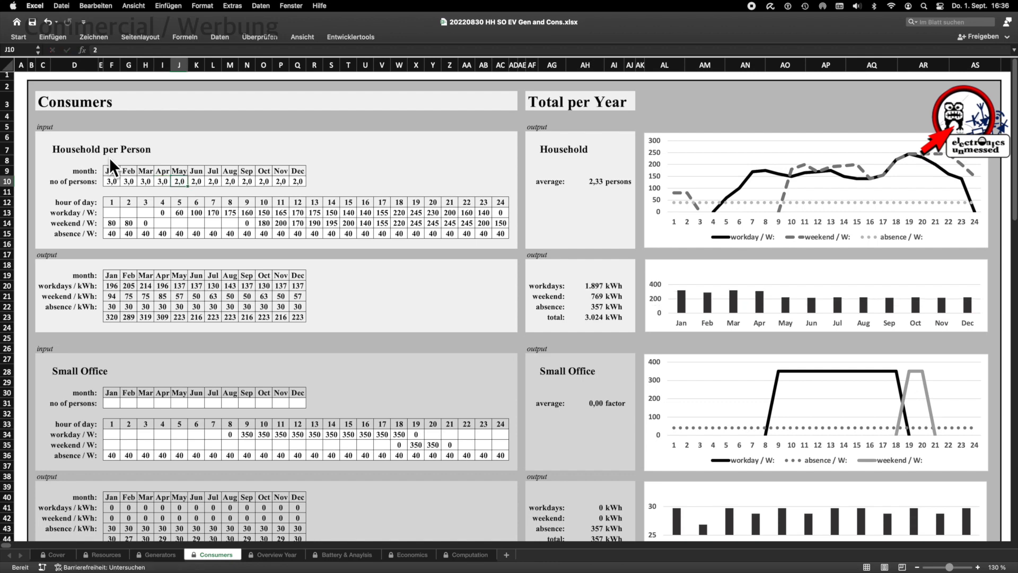
{"action": "type", "text": "3"}
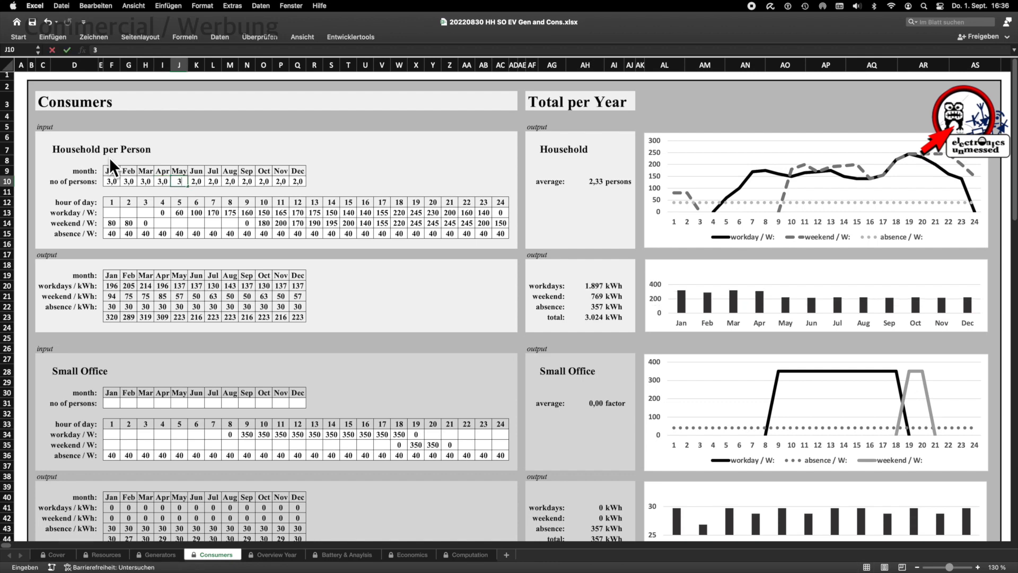
{"action": "key", "text": "Tab"}
Set the household's number of persons to 3,5 for June, 4 for July and 0 for August.
{"action": "type", "text": "3,5"}
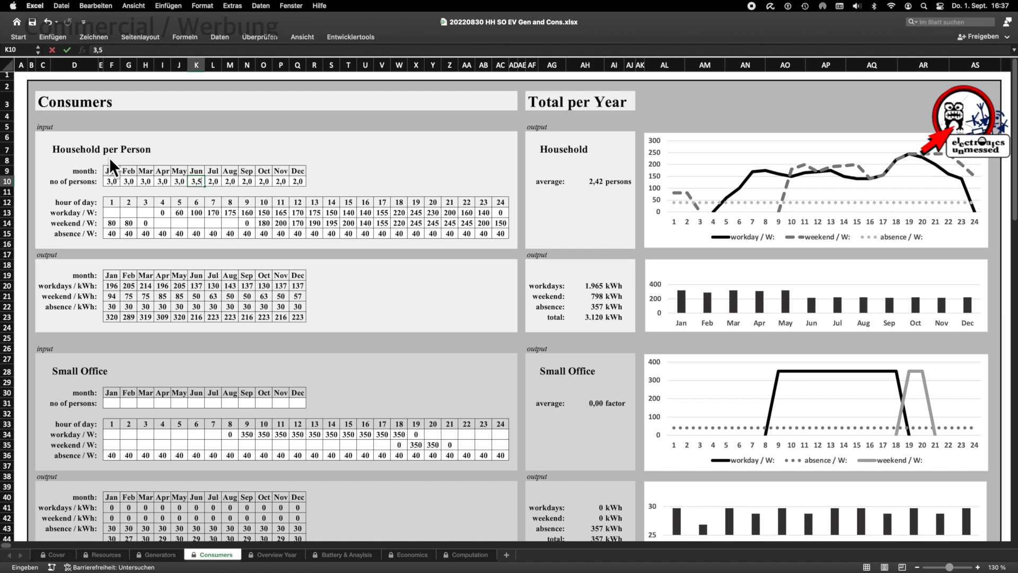
{"action": "key", "text": "Tab"}
{"action": "type", "text": "4"}
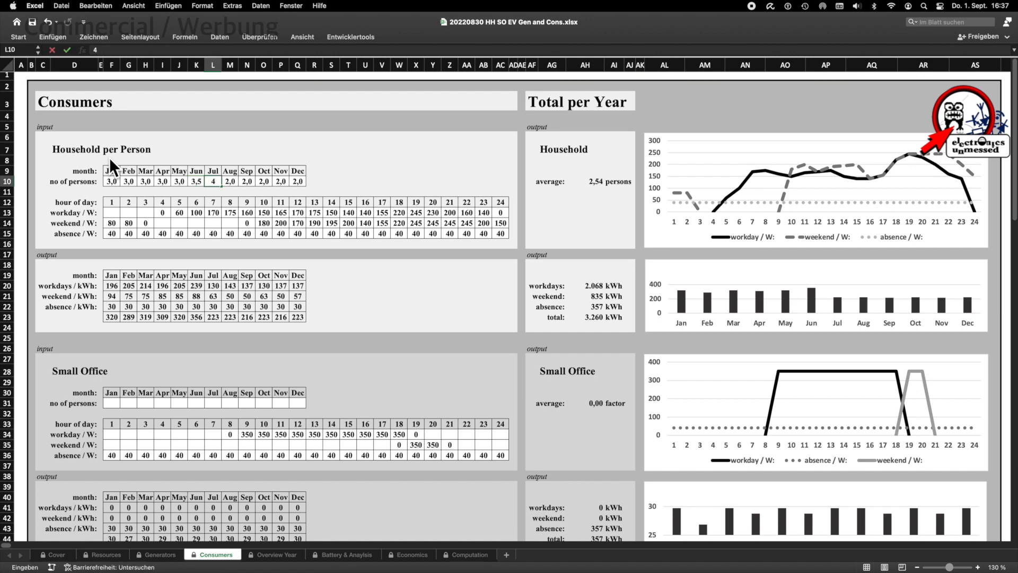
{"action": "key", "text": "Tab"}
{"action": "type", "text": "0"}
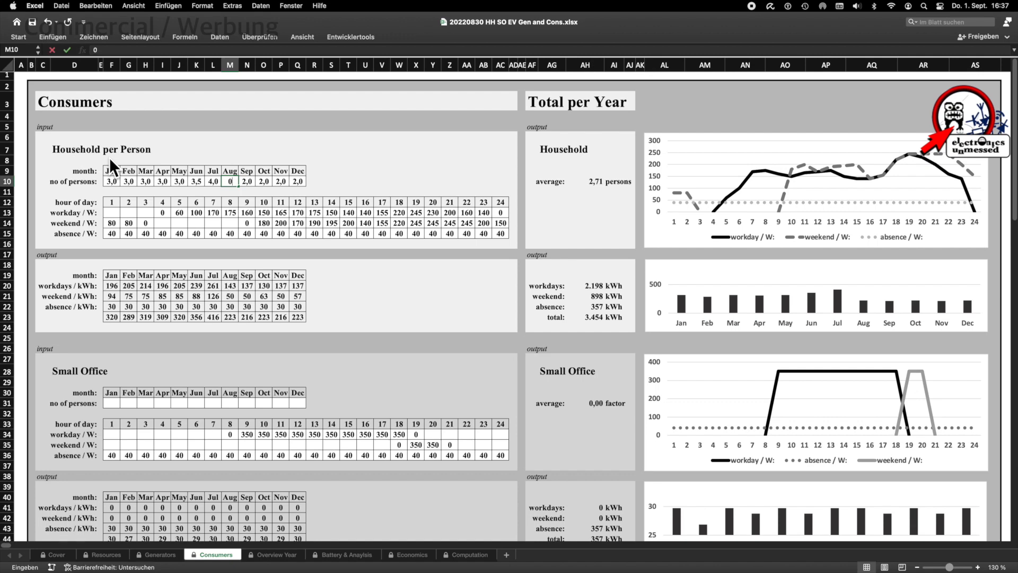
{"action": "key", "text": "Tab"}
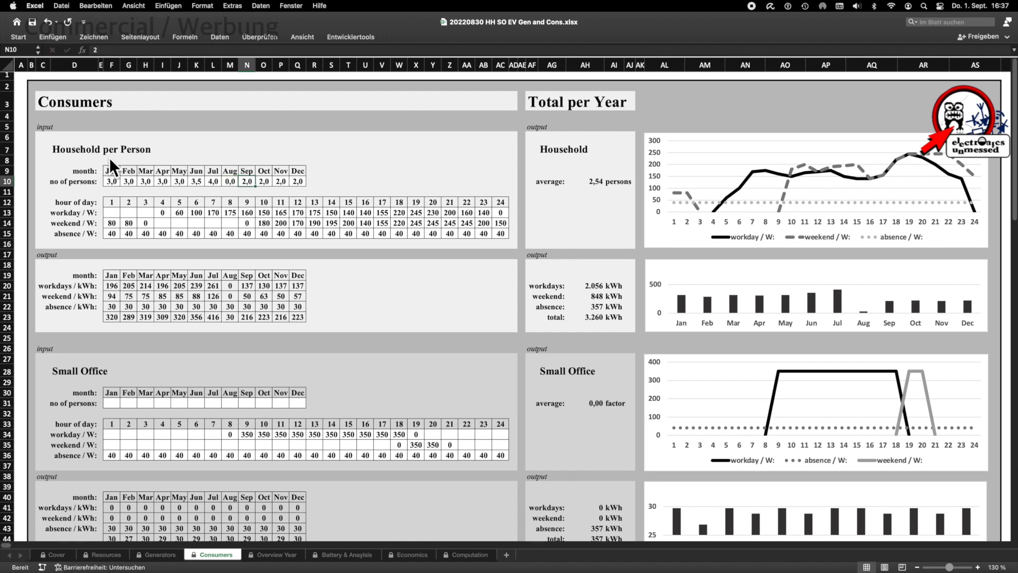
Set the household's number of persons to 3 for each month from September to December.
{"action": "type", "text": "3"}
{"action": "key", "text": "Tab"}
{"action": "type", "text": "3"}
{"action": "key", "text": "Tab"}
{"action": "type", "text": "3"}
{"action": "key", "text": "Tab"}
{"action": "type", "text": "3"}
{"action": "key", "text": "Tab"}
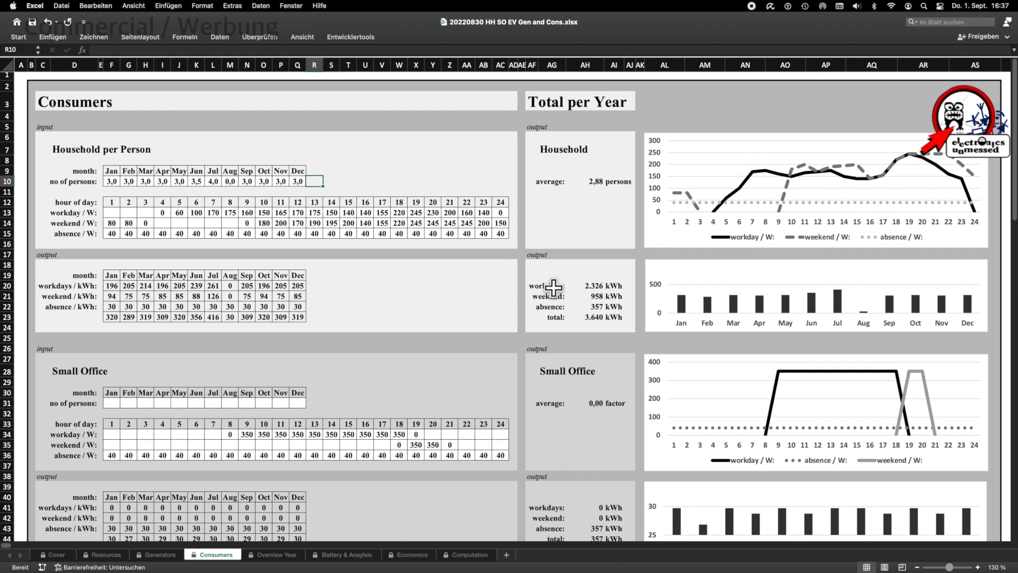
In the Small Office block, enter 1 as the number of persons for each month from January to July.
{"action": "scroll", "coordinate": [457, 309], "scroll_direction": "down", "scroll_amount": 3}
{"action": "scroll", "coordinate": [457, 309], "scroll_direction": "down", "scroll_amount": 10}
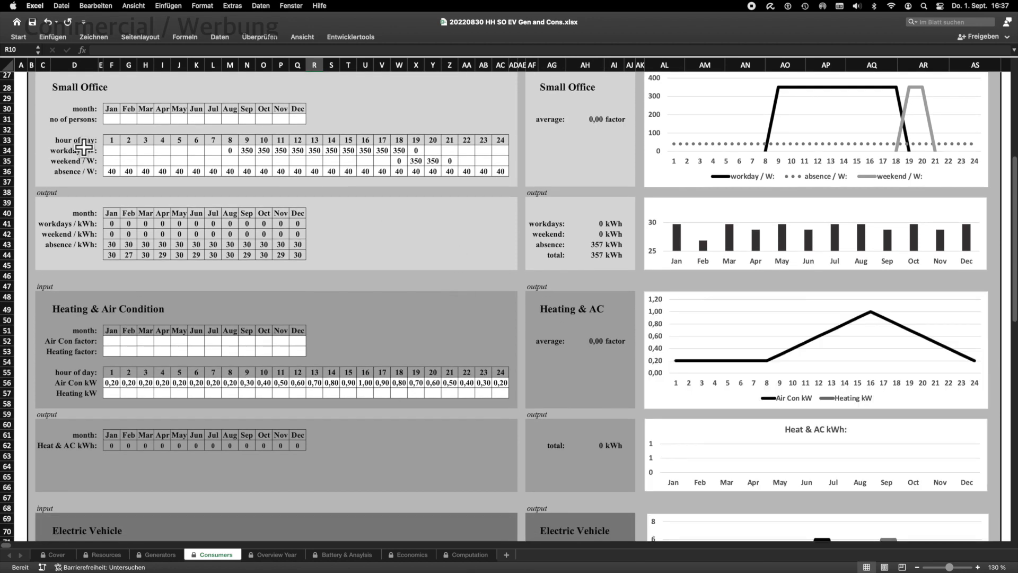
{"action": "left_click", "coordinate": [111, 119]}
{"action": "type", "text": "1"}
{"action": "key", "text": "Tab"}
{"action": "type", "text": "1"}
{"action": "key", "text": "Tab"}
{"action": "type", "text": "1"}
{"action": "key", "text": "Tab"}
{"action": "type", "text": "1"}
{"action": "key", "text": "Tab"}
{"action": "type", "text": "1"}
{"action": "key", "text": "Tab"}
{"action": "type", "text": "1"}
{"action": "key", "text": "Tab"}
{"action": "type", "text": "1"}
{"action": "key", "text": "Tab"}
Set the Small Office number of persons to 0 for August and 1 for September through December.
{"action": "type", "text": "0"}
{"action": "key", "text": "Tab"}
{"action": "type", "text": "1"}
{"action": "key", "text": "Tab"}
{"action": "type", "text": "1"}
{"action": "key", "text": "Tab"}
{"action": "type", "text": "1"}
{"action": "key", "text": "Tab"}
{"action": "type", "text": "1"}
{"action": "key", "text": "Tab"}
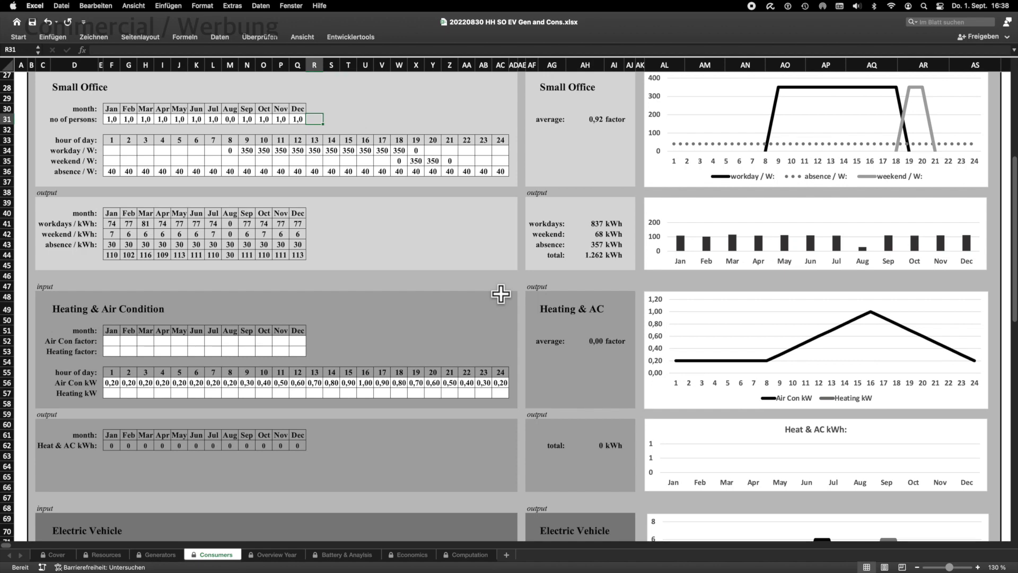
Enter the Air Con factors: 0 for May, 0,5 for June, 0,8 for July, 0,2 for August and 0,5 for September.
{"action": "scroll", "coordinate": [445, 294], "scroll_direction": "down", "scroll_amount": 7}
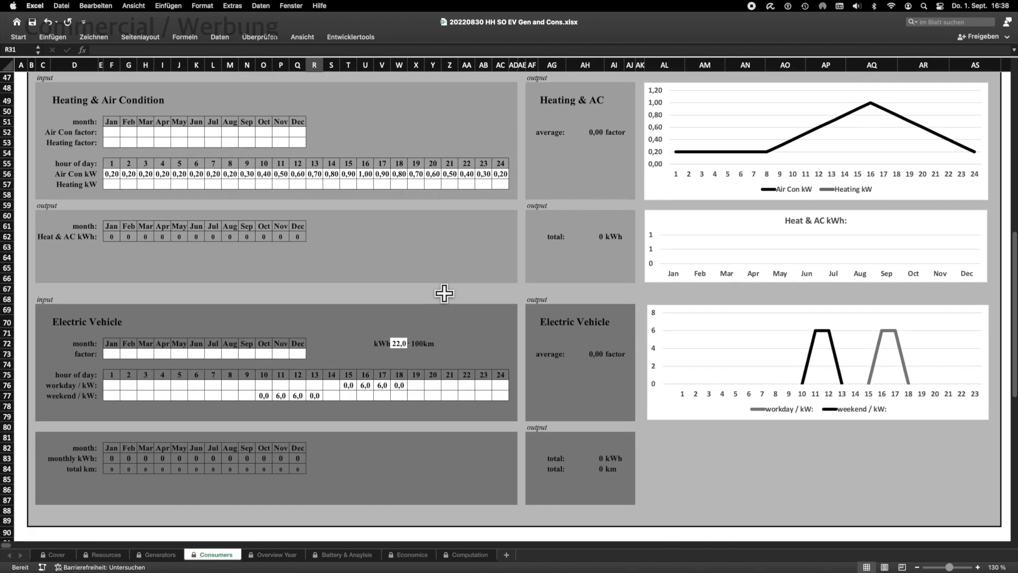
{"action": "scroll", "coordinate": [444, 293], "scroll_direction": "down", "scroll_amount": 1}
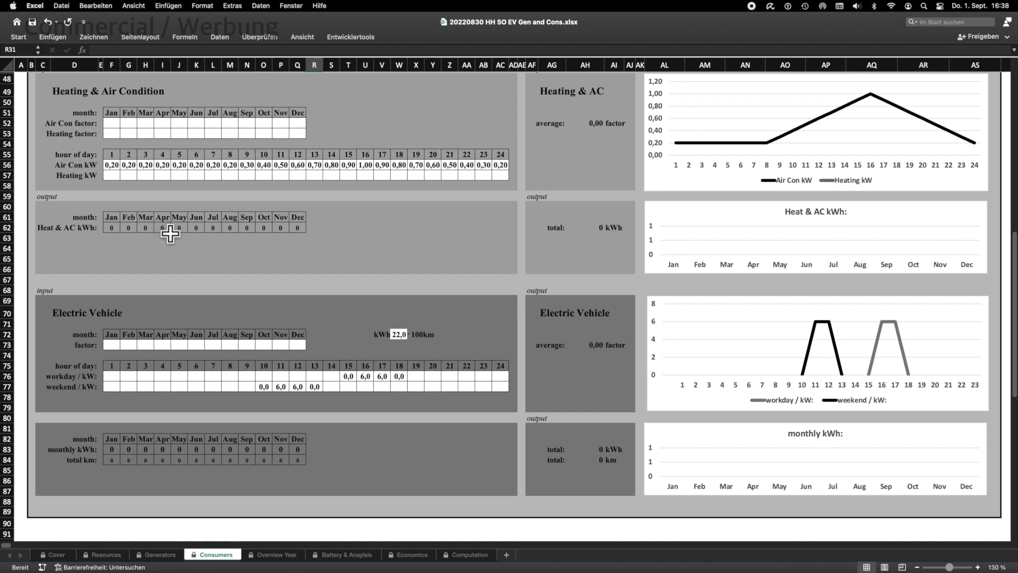
{"action": "left_click", "coordinate": [196, 122]}
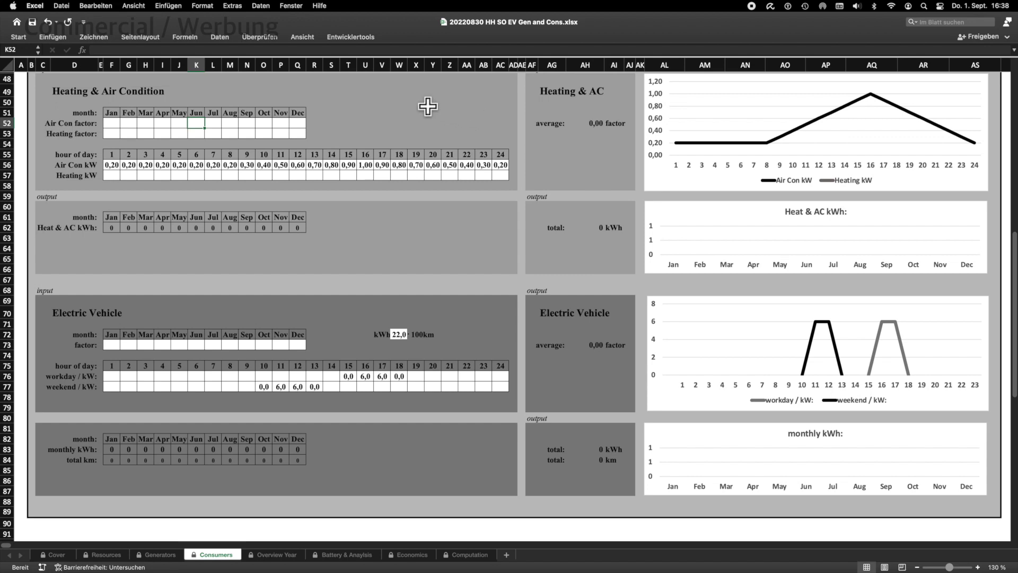
{"action": "left_click", "coordinate": [179, 123]}
{"action": "type", "text": "0"}
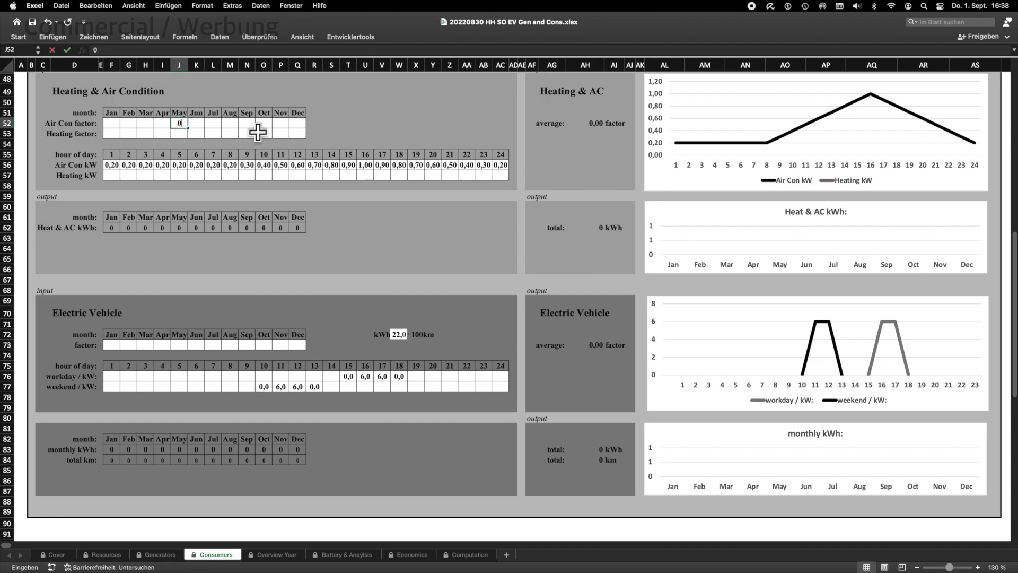
{"action": "key", "text": "Tab"}
{"action": "type", "text": "0,5"}
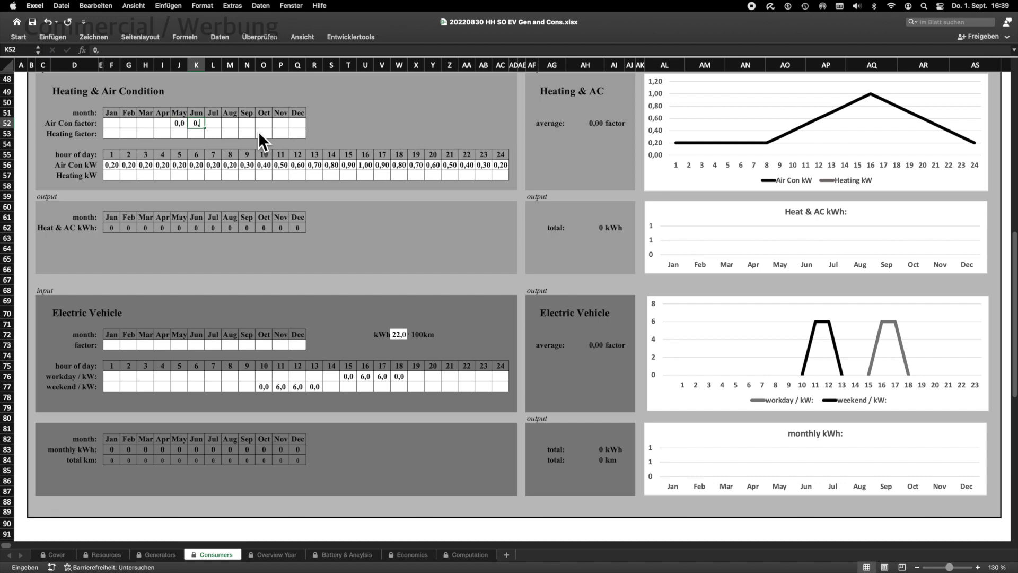
{"action": "key", "text": "Tab"}
{"action": "type", "text": "0,8"}
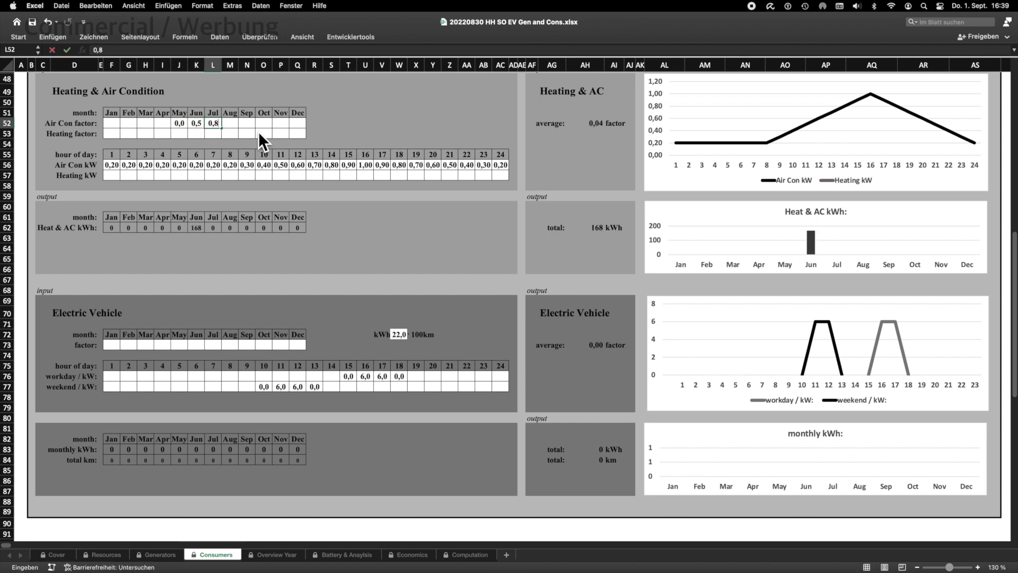
{"action": "key", "text": "Tab"}
{"action": "type", "text": "0,2"}
{"action": "key", "text": "Tab"}
{"action": "type", "text": "0,"}
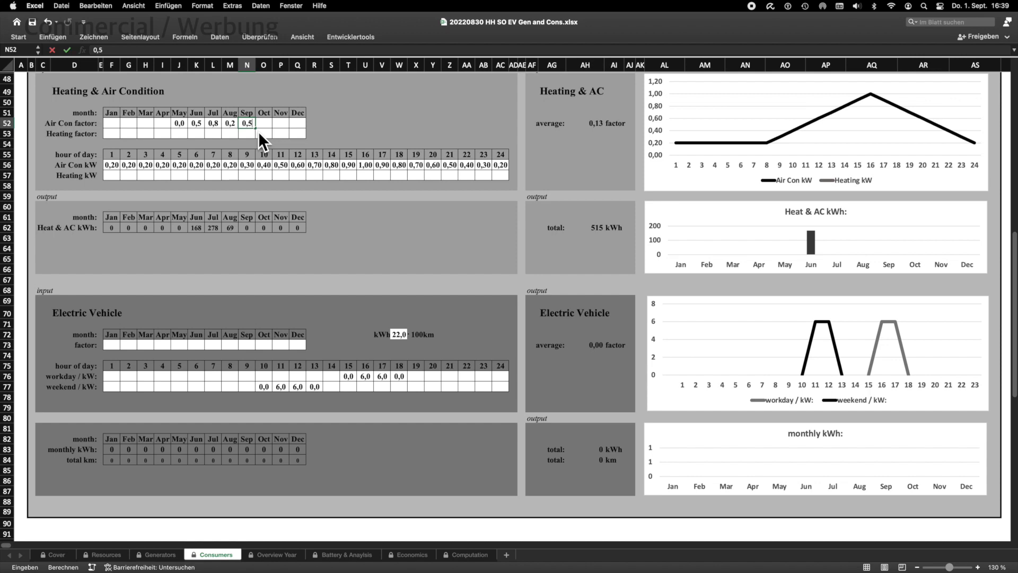
{"action": "type", "text": "5"}
{"action": "key", "text": "Tab"}
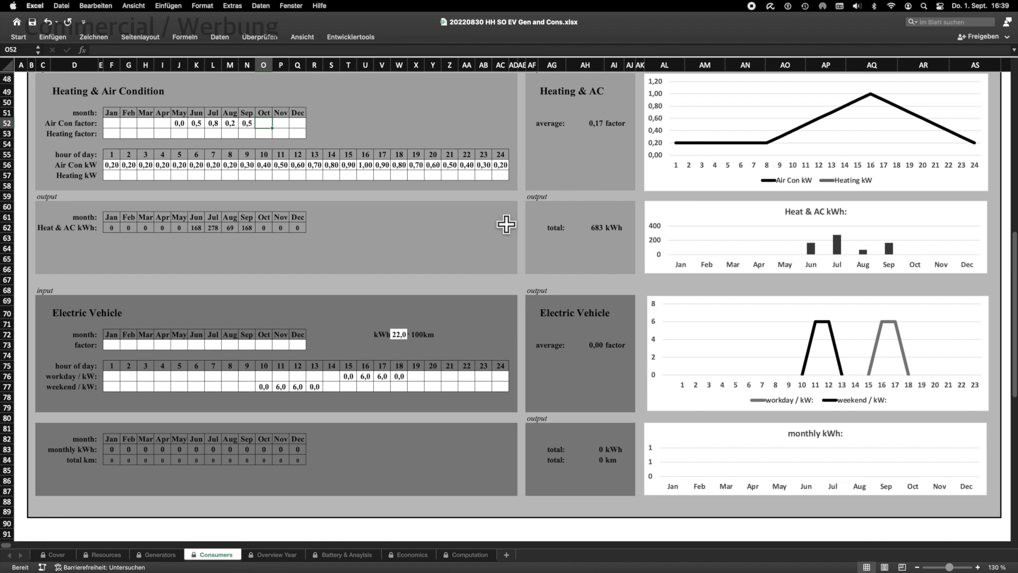
Set the Electric Vehicle factor to 0,5 for January through April and for December.
{"action": "scroll", "coordinate": [506, 225], "scroll_direction": "down", "scroll_amount": 10}
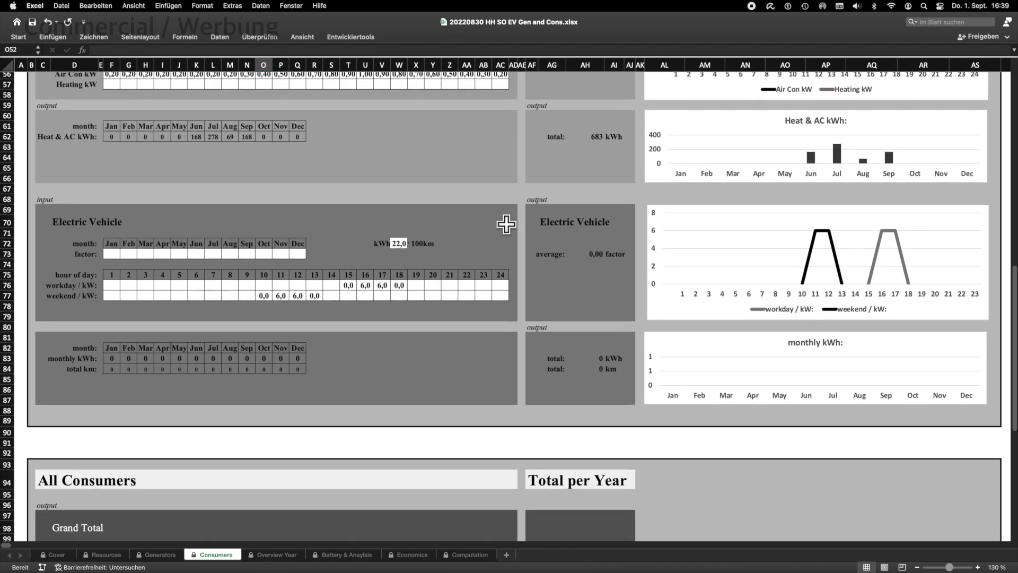
{"action": "scroll", "coordinate": [506, 224], "scroll_direction": "down", "scroll_amount": 3}
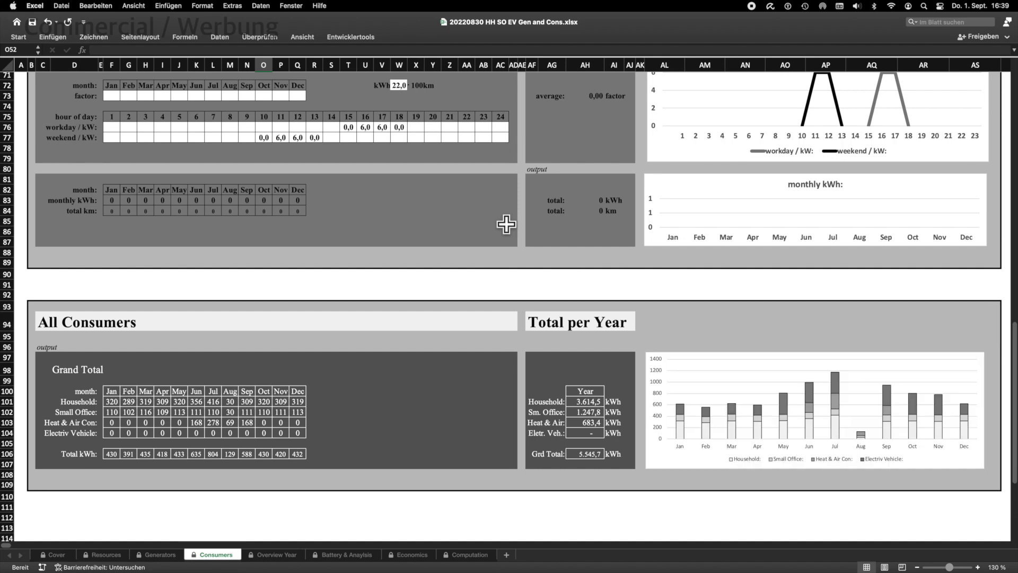
{"action": "scroll", "coordinate": [506, 224], "scroll_direction": "up", "scroll_amount": 1}
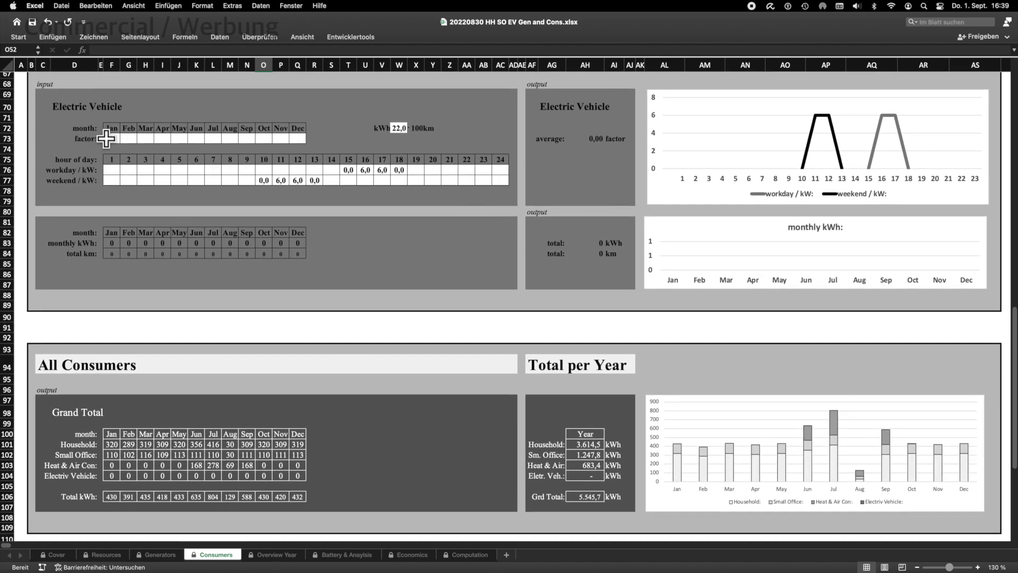
{"action": "scroll", "coordinate": [110, 138], "scroll_direction": "up", "scroll_amount": 2}
{"action": "scroll", "coordinate": [109, 139], "scroll_direction": "down", "scroll_amount": 2}
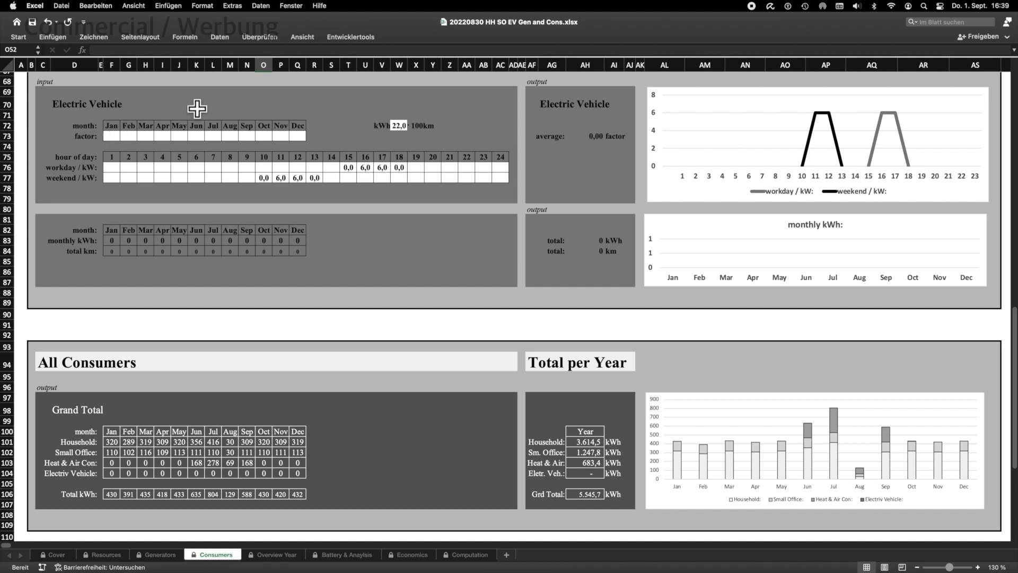
{"action": "left_click", "coordinate": [112, 136]}
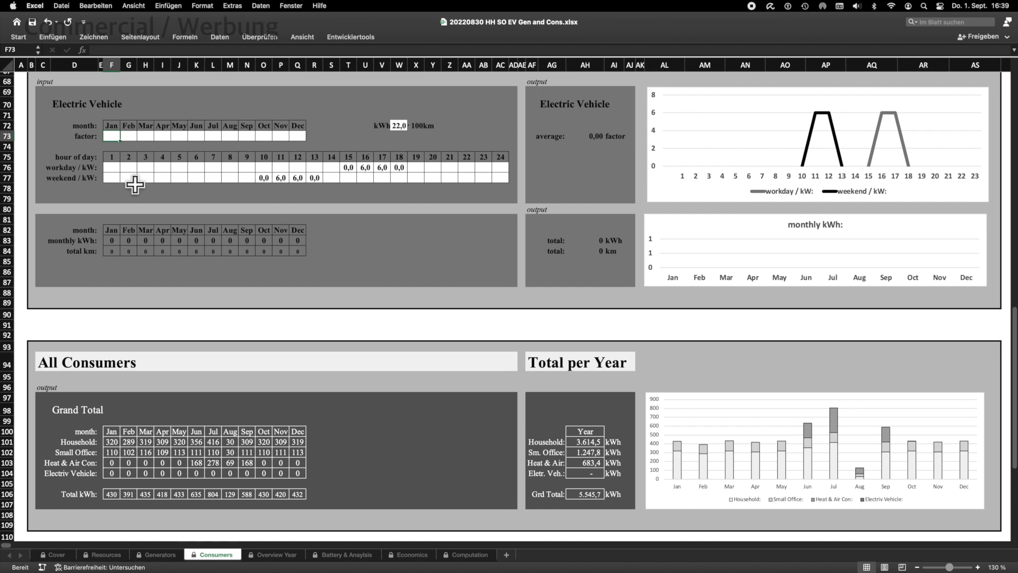
{"action": "type", "text": "0,5"}
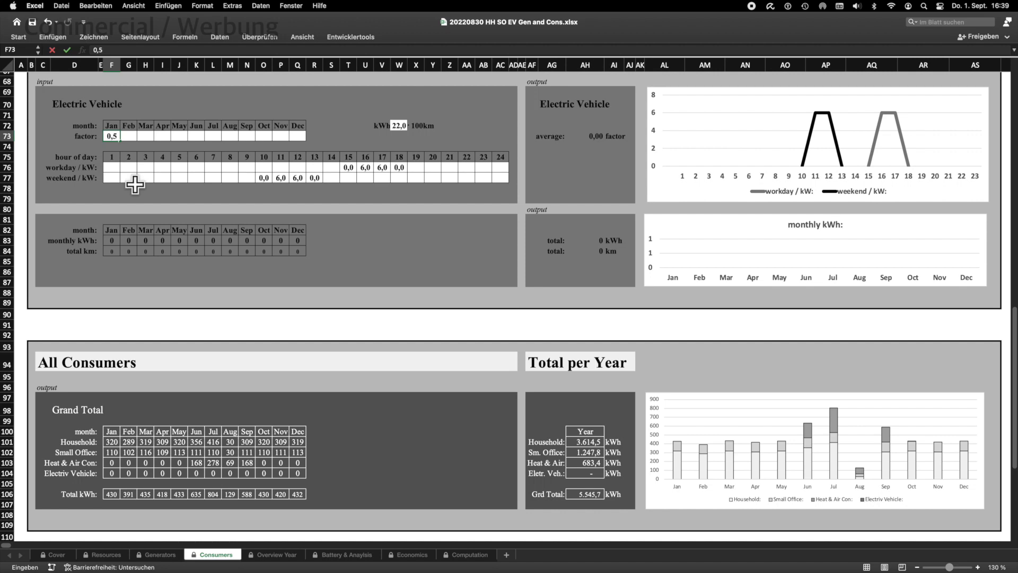
{"action": "key", "text": "Tab"}
{"action": "type", "text": "0,5"}
{"action": "key", "text": "Tab"}
{"action": "type", "text": "0,5"}
{"action": "key", "text": "Tab"}
{"action": "type", "text": "0,5"}
{"action": "key", "text": "Tab"}
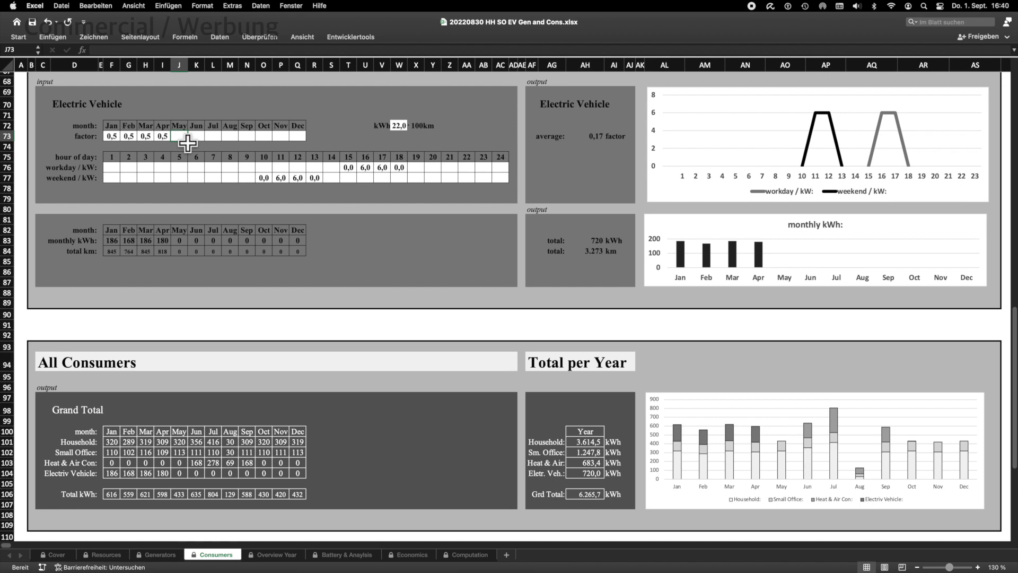
{"action": "left_click", "coordinate": [297, 136]}
{"action": "type", "text": "0,5"}
Set the Electric Vehicle factor to 1 for May, June and July.
{"action": "left_click", "coordinate": [181, 137]}
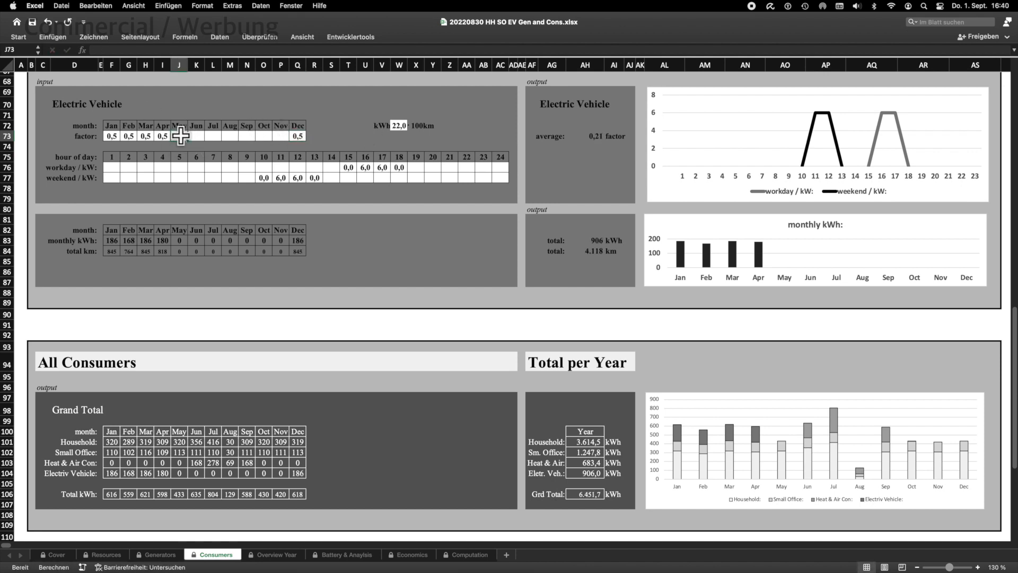
{"action": "type", "text": "1"}
{"action": "key", "text": "Tab"}
{"action": "type", "text": "1"}
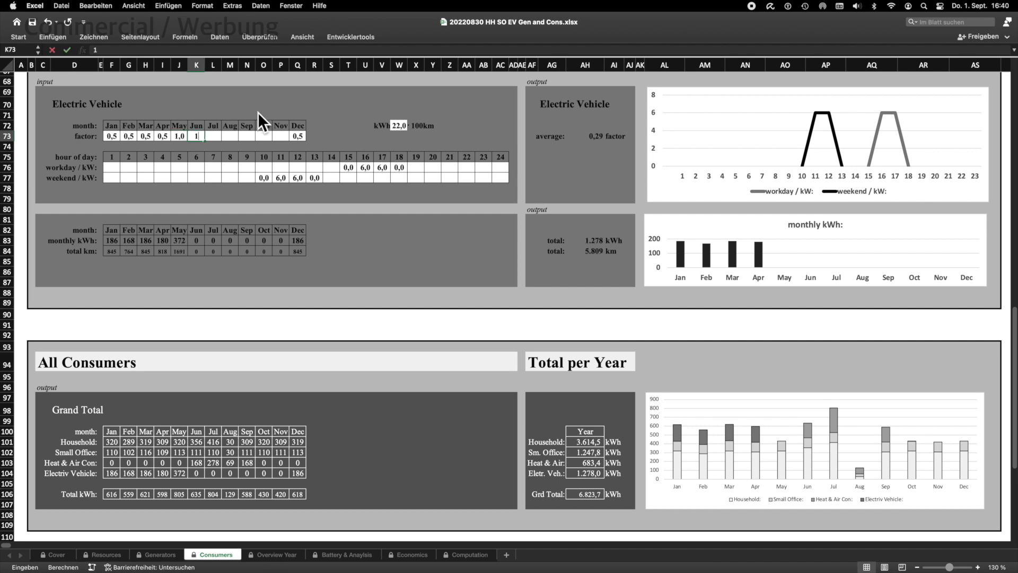
{"action": "key", "text": "Tab"}
{"action": "type", "text": "1"}
{"action": "key", "text": "Tab"}
Set the Electric Vehicle factor to 0 for August and 1 for September, October and November.
{"action": "type", "text": "0"}
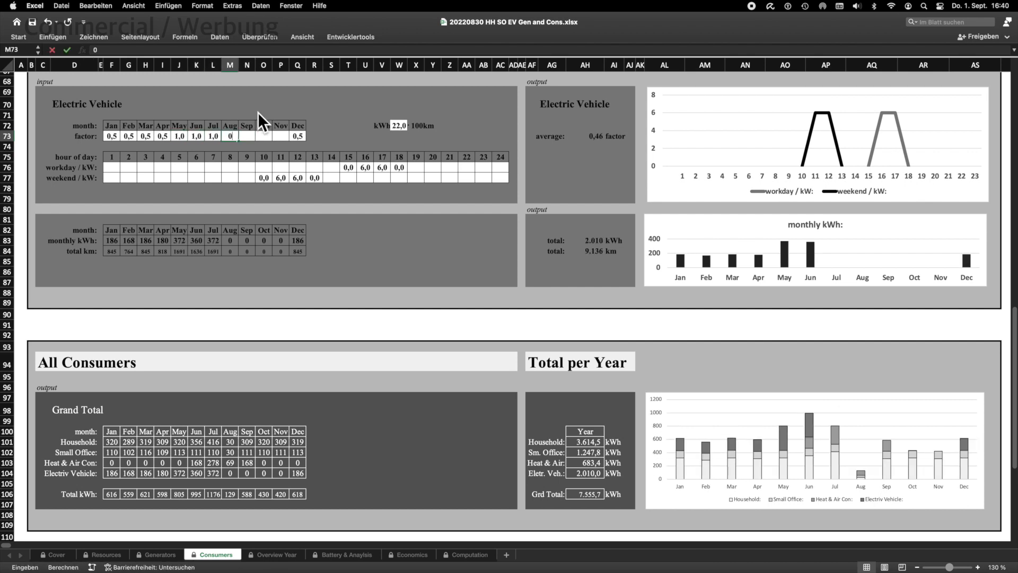
{"action": "key", "text": "Tab"}
{"action": "type", "text": "1"}
{"action": "key", "text": "Tab"}
{"action": "type", "text": "1"}
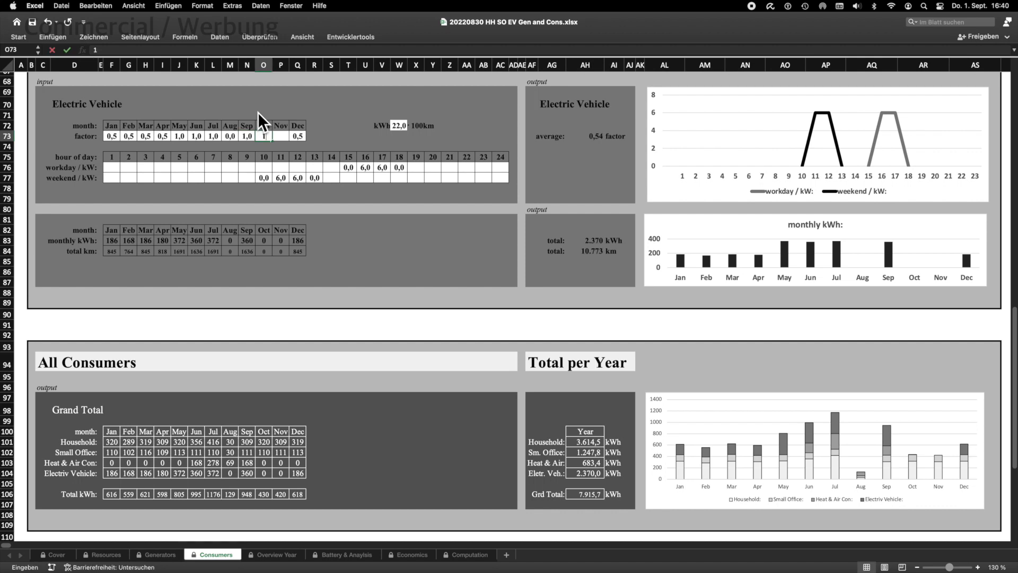
{"action": "key", "text": "Tab"}
{"action": "type", "text": "1"}
{"action": "key", "text": "Tab"}
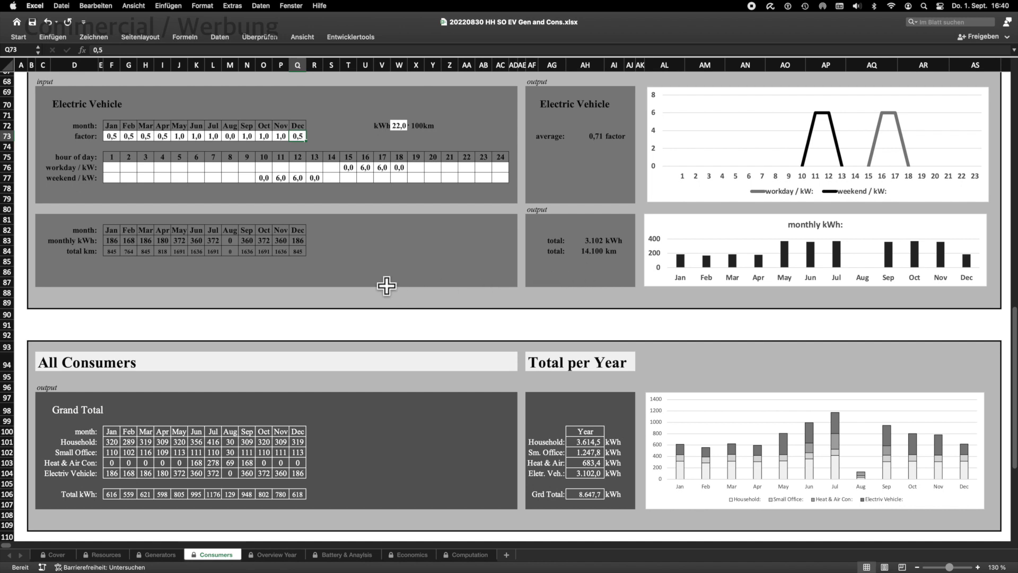
Review the All Consumers grand totals per month and year, and return to the start of the Consumers sheet.
{"action": "scroll", "coordinate": [386, 286], "scroll_direction": "down", "scroll_amount": 3}
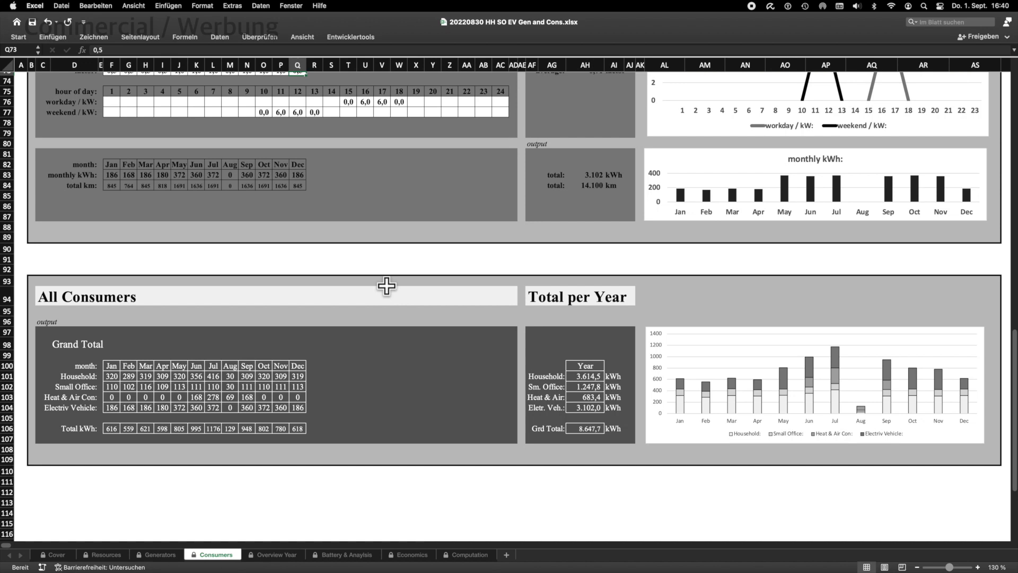
{"action": "scroll", "coordinate": [388, 283], "scroll_direction": "down", "scroll_amount": 2}
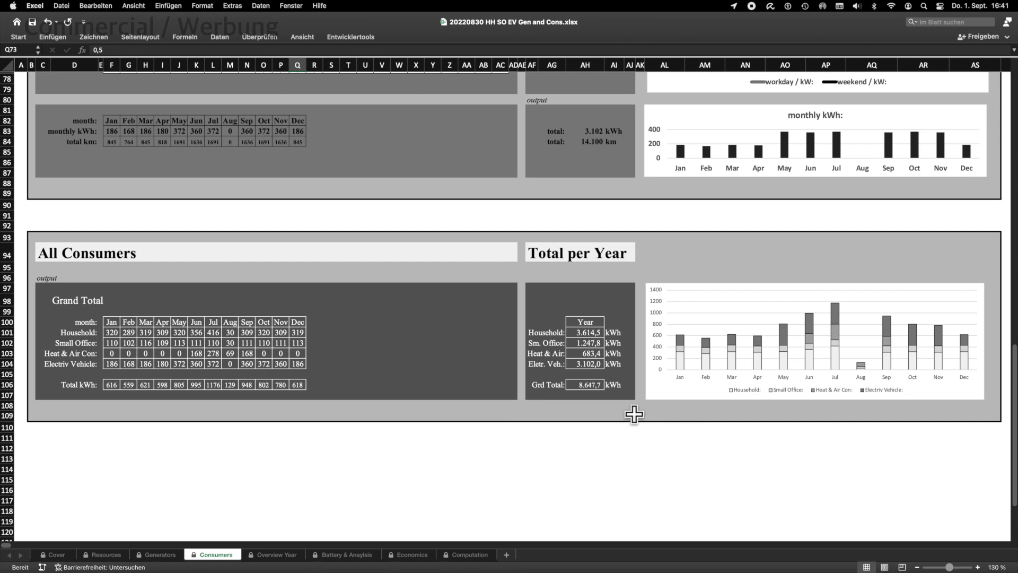
{"action": "scroll", "coordinate": [635, 415], "scroll_direction": "up", "scroll_amount": 5}
{"action": "scroll", "coordinate": [635, 414], "scroll_direction": "up", "scroll_amount": 15}
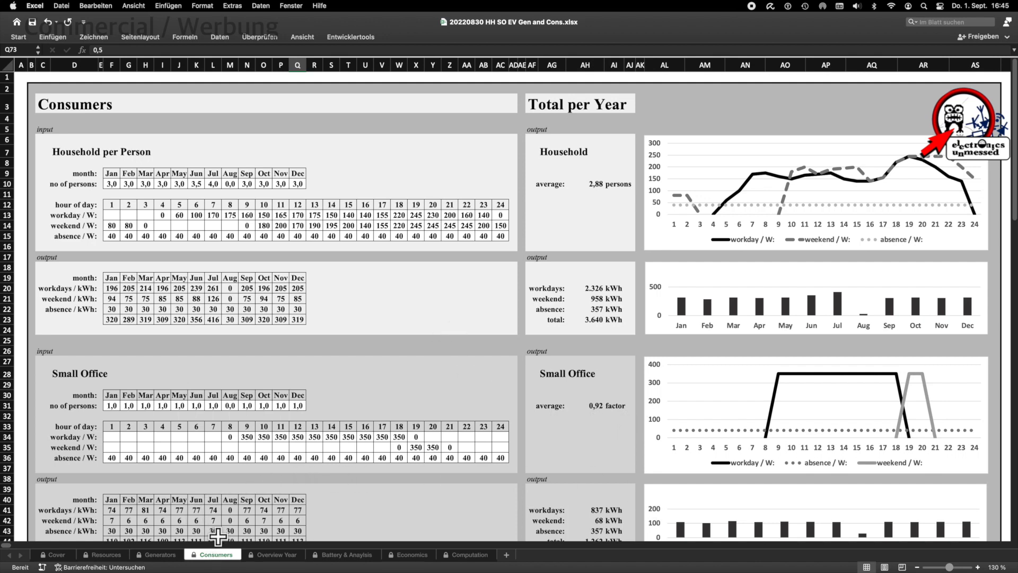
Examine the generation, consumption and budget figures on the Overview Year sheet, including the autarky grade.
{"action": "left_click", "coordinate": [278, 555]}
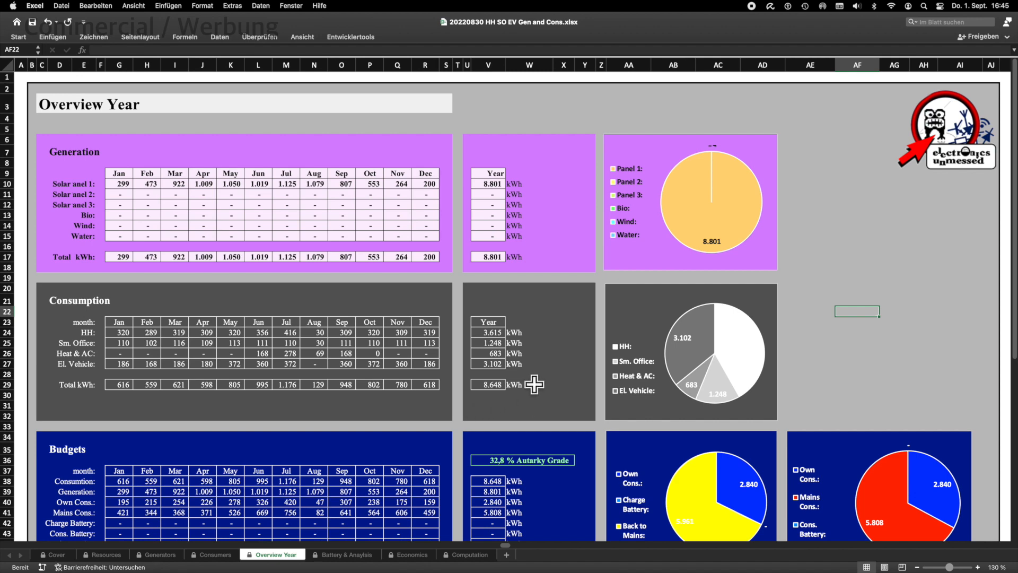
{"action": "scroll", "coordinate": [534, 384], "scroll_direction": "down", "scroll_amount": 5}
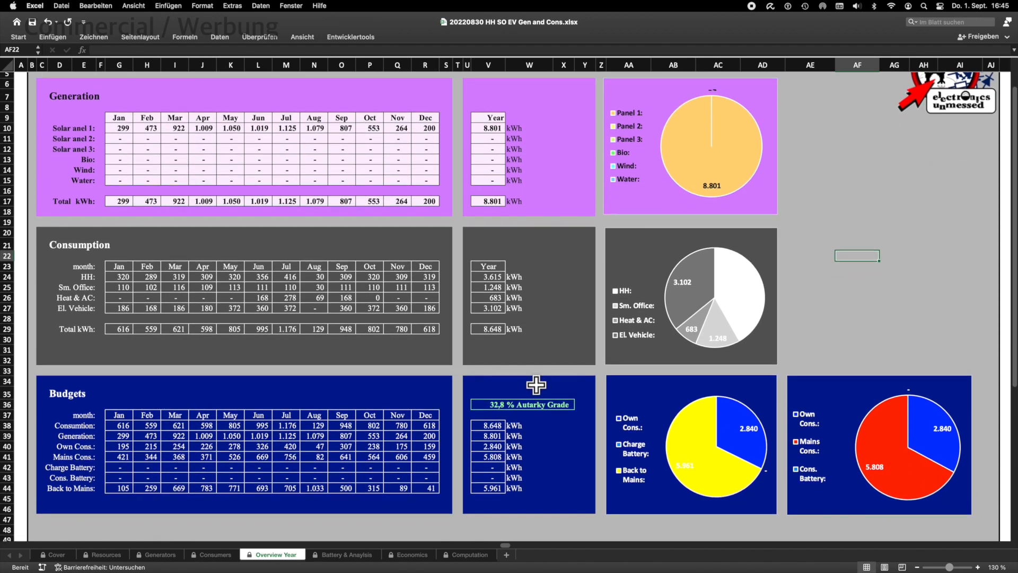
{"action": "scroll", "coordinate": [536, 384], "scroll_direction": "down", "scroll_amount": 3}
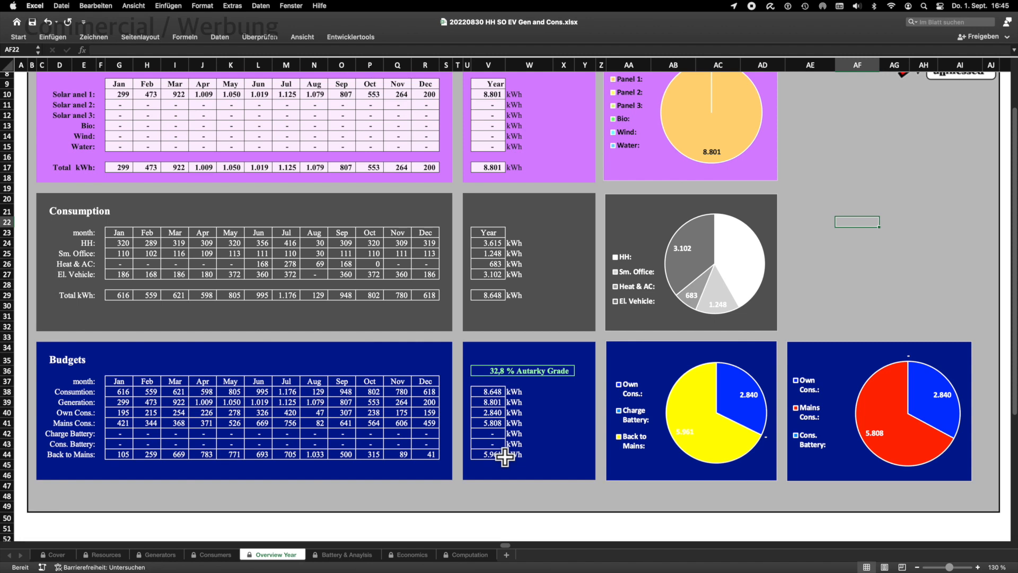
{"action": "scroll", "coordinate": [507, 456], "scroll_direction": "up", "scroll_amount": 5}
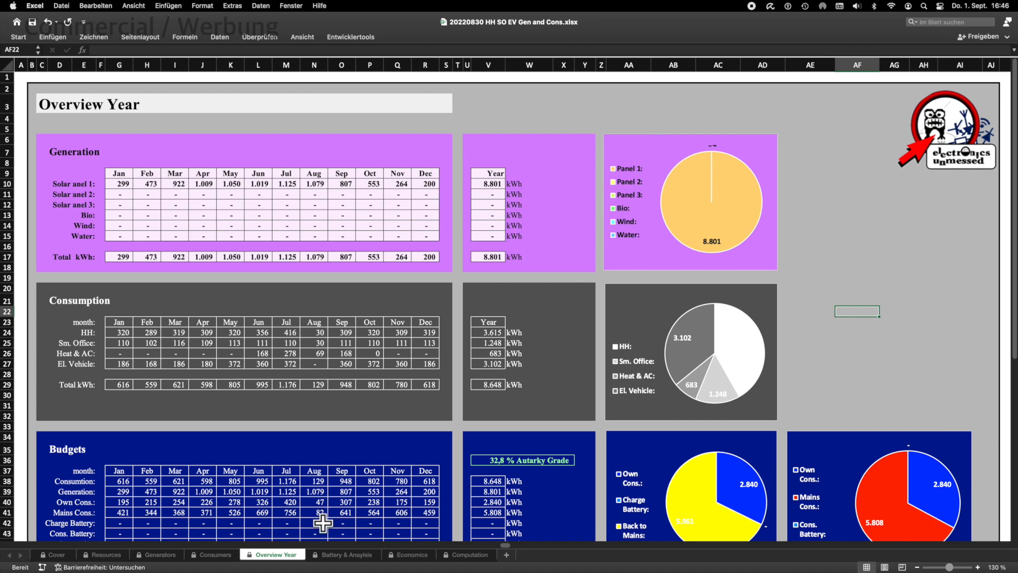
Look through the battery inputs and the day and week analysis charts on the battery analysis sheet.
{"action": "left_click", "coordinate": [346, 555]}
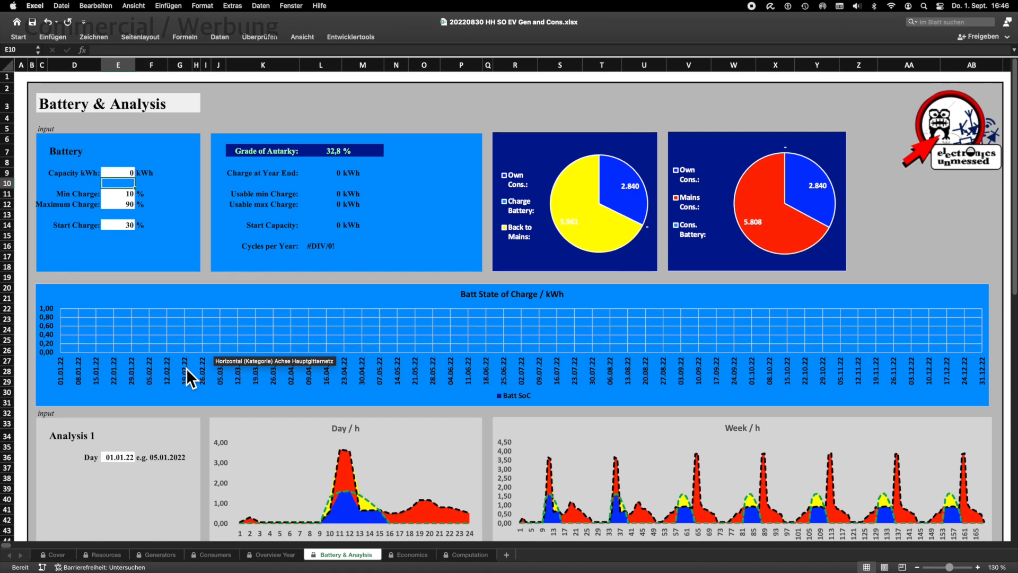
{"action": "scroll", "coordinate": [186, 368], "scroll_direction": "down", "scroll_amount": 5}
{"action": "scroll", "coordinate": [186, 368], "scroll_direction": "down", "scroll_amount": 5}
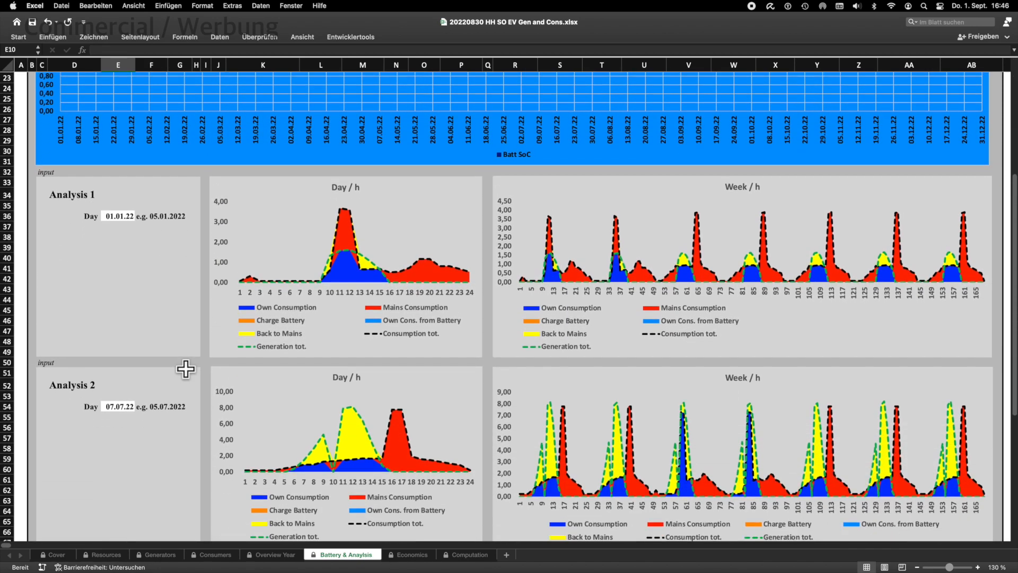